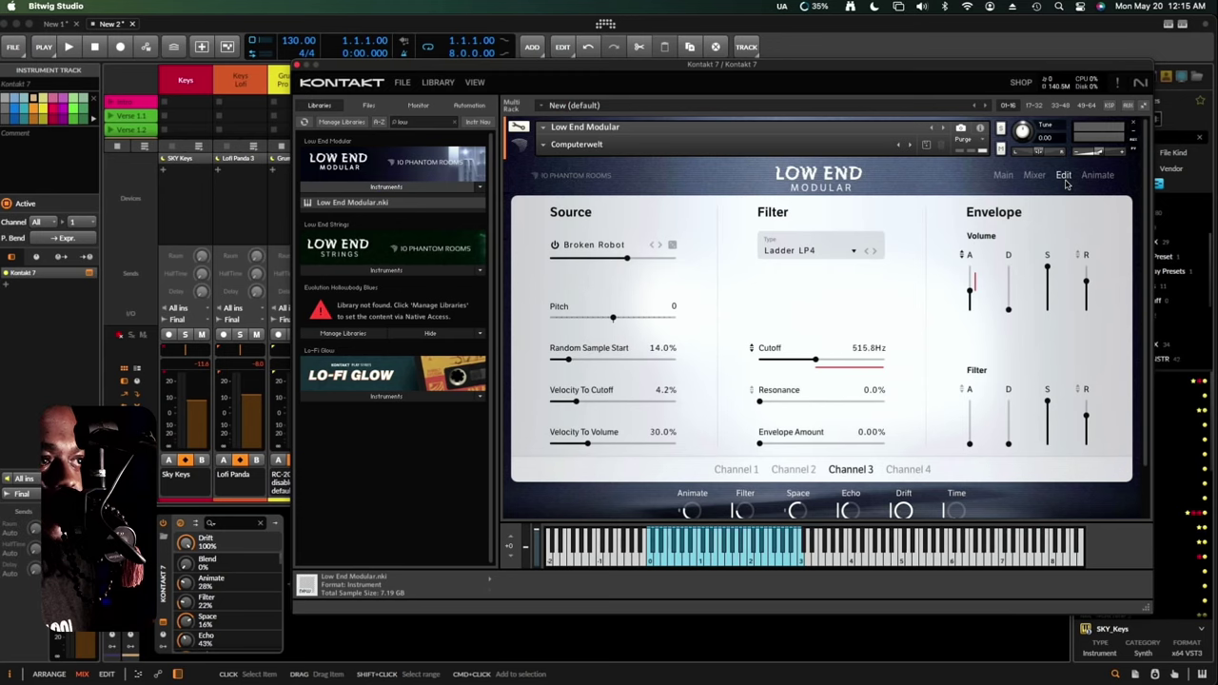
- Extend the Animate step sequencer to 8 steps with steps 5 and 7 at full and 6 and 8 at zero, running at 1/16 speed
left_click(1096, 176)
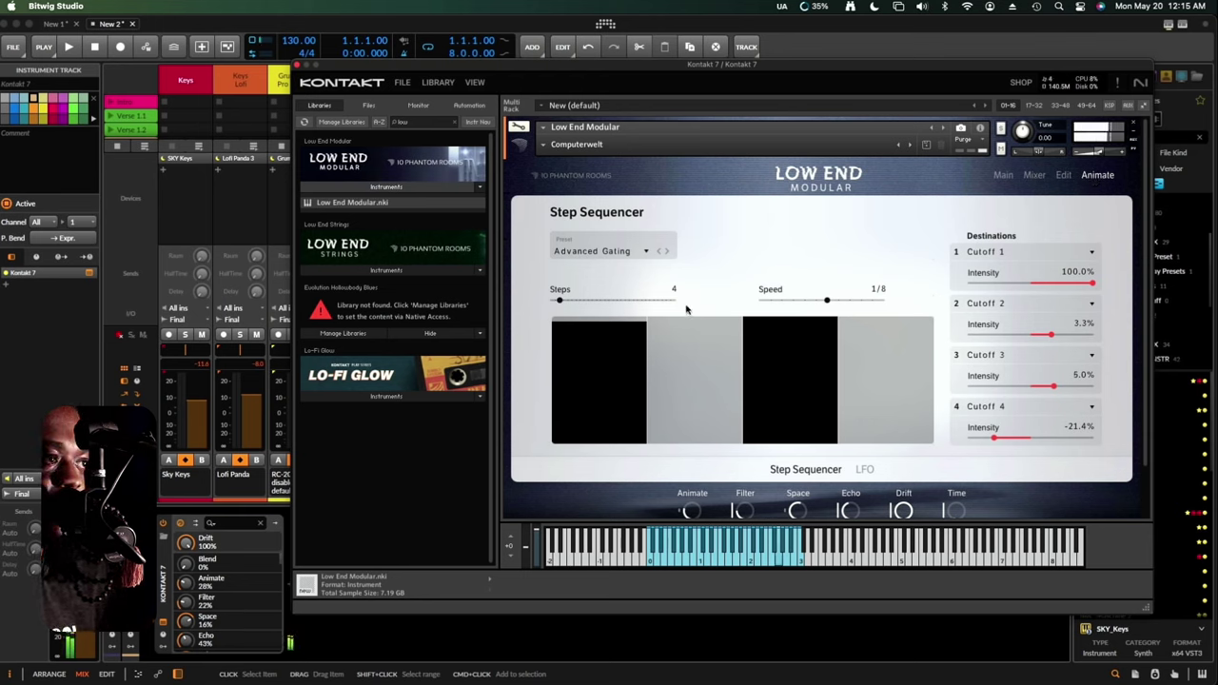
left_click_drag(554, 304, 575, 300)
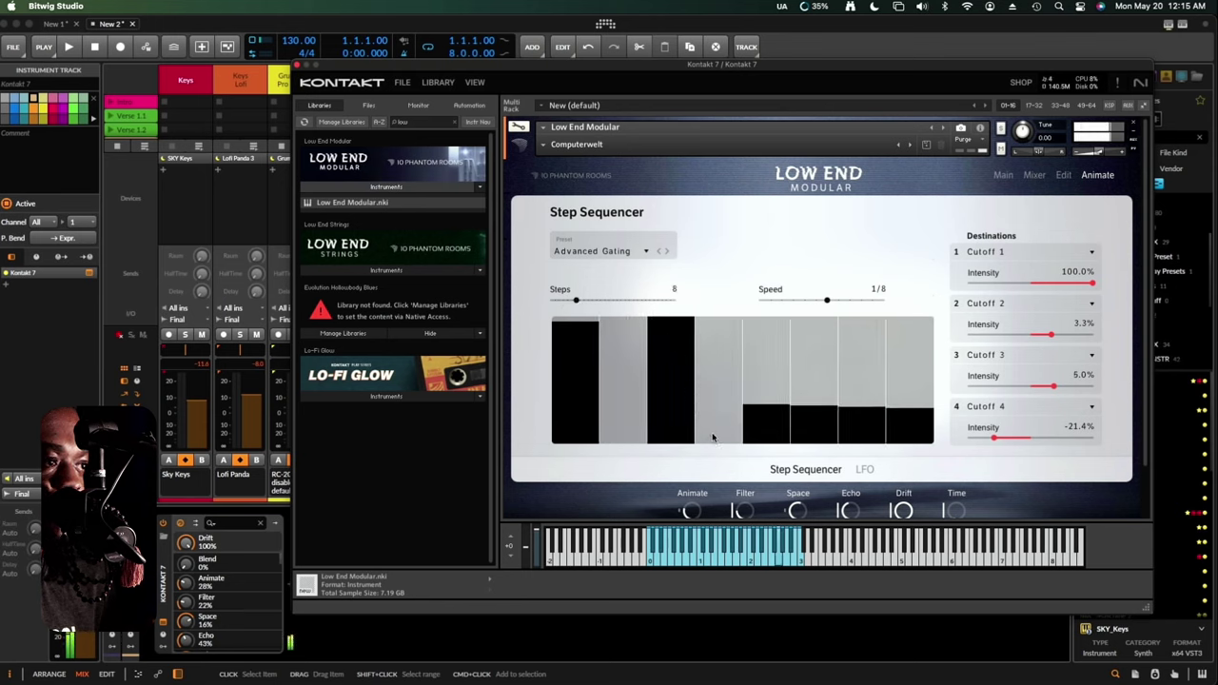
left_click_drag(775, 424, 771, 322)
left_click_drag(831, 419, 834, 466)
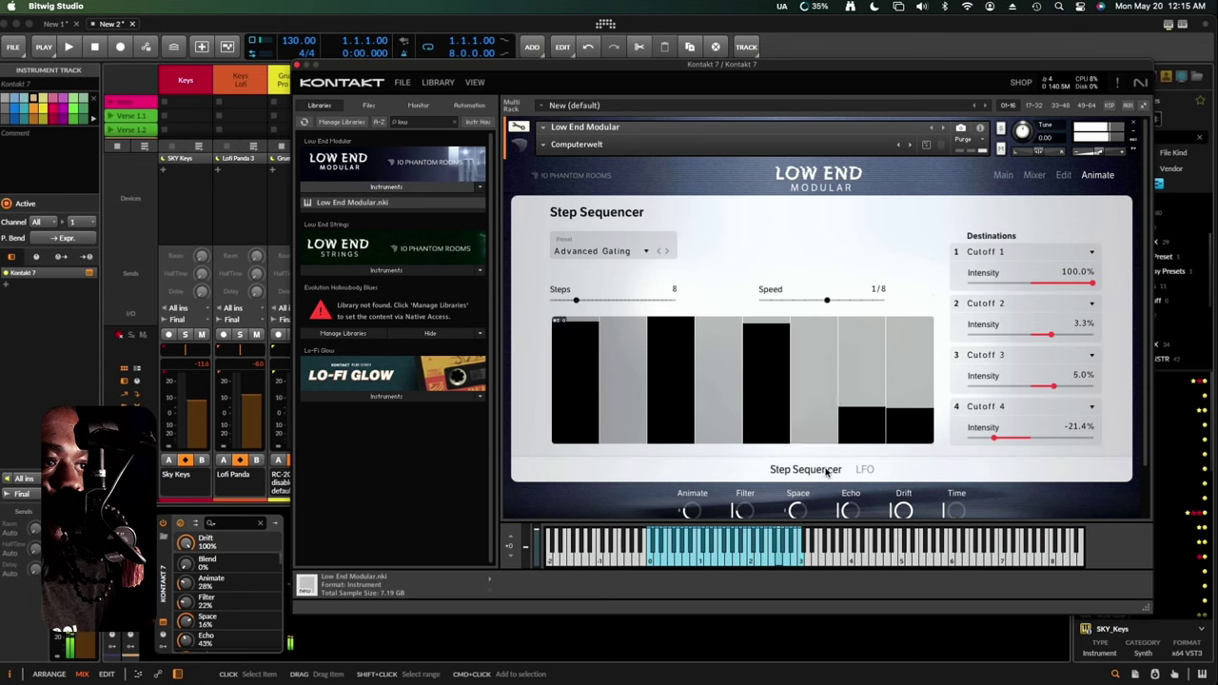
left_click_drag(874, 431, 862, 298)
left_click_drag(909, 422, 910, 449)
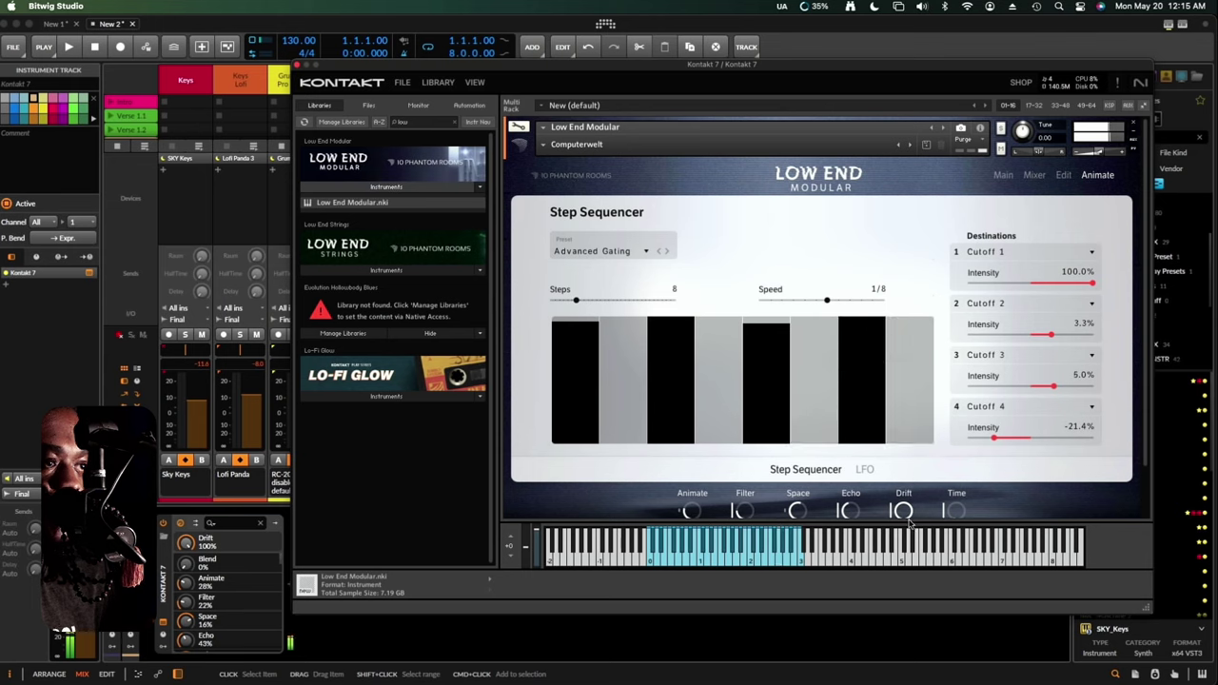
left_click_drag(831, 302, 850, 302)
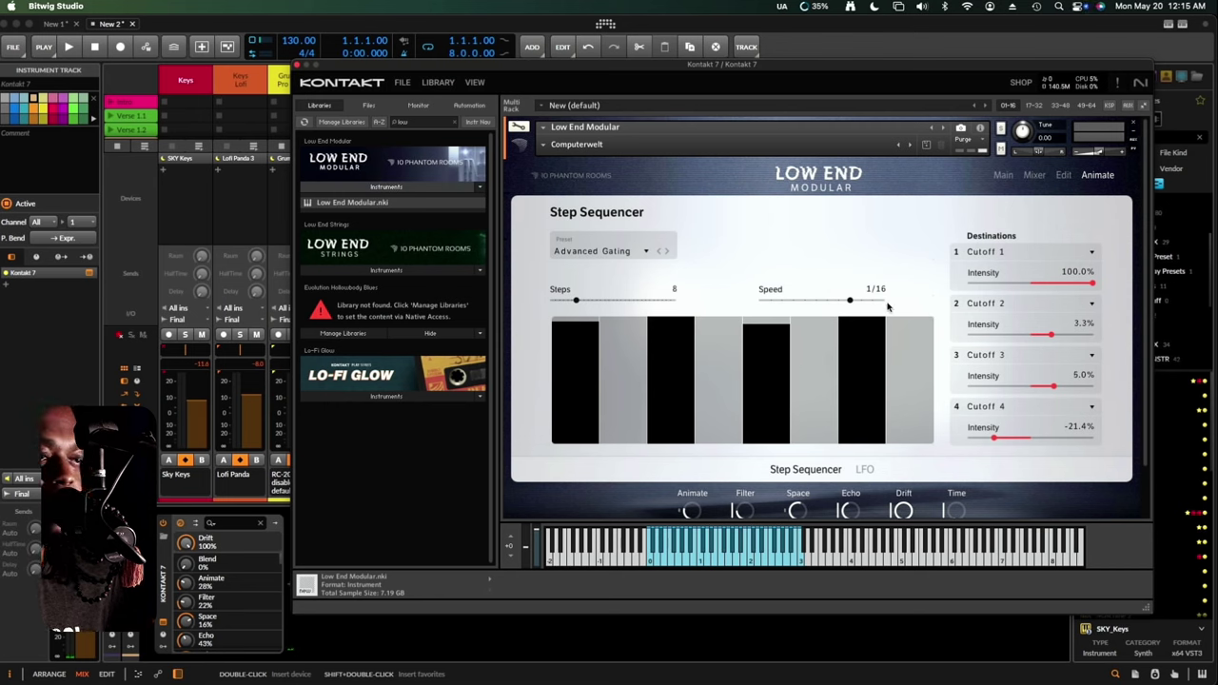
- In the edit settings for Channel 3, raise the Broken Robot source level and set Random Sample Start to 18.0%
left_click(1064, 177)
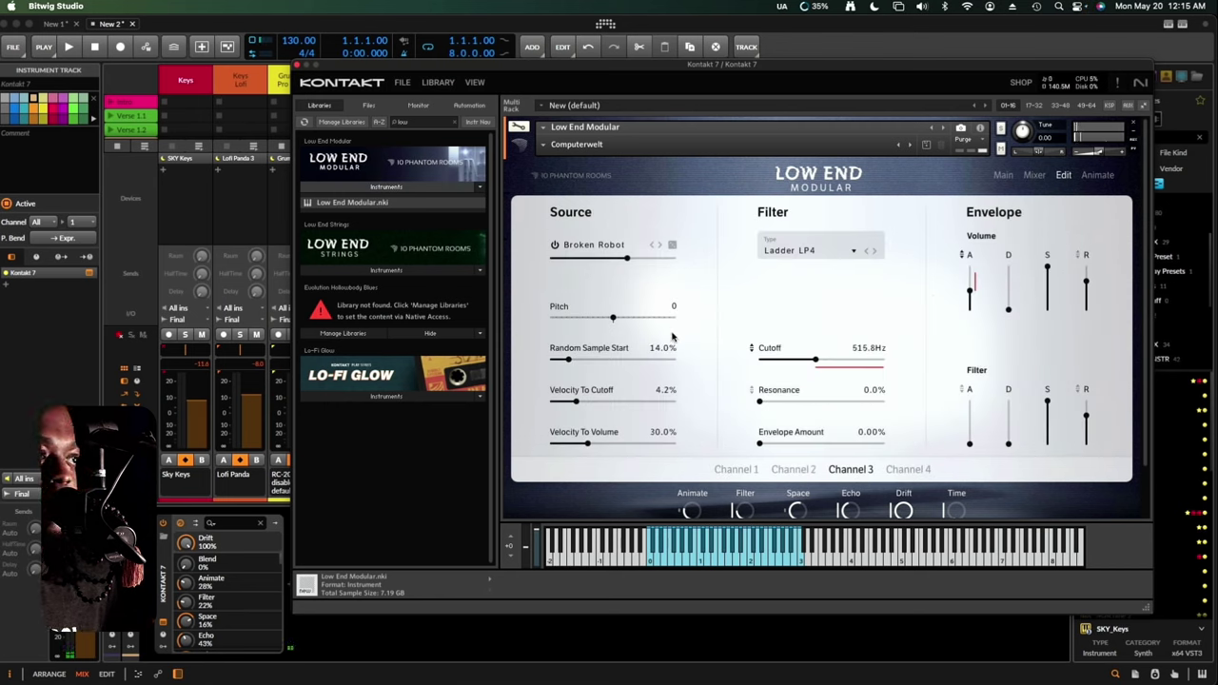
left_click_drag(626, 258, 536, 271)
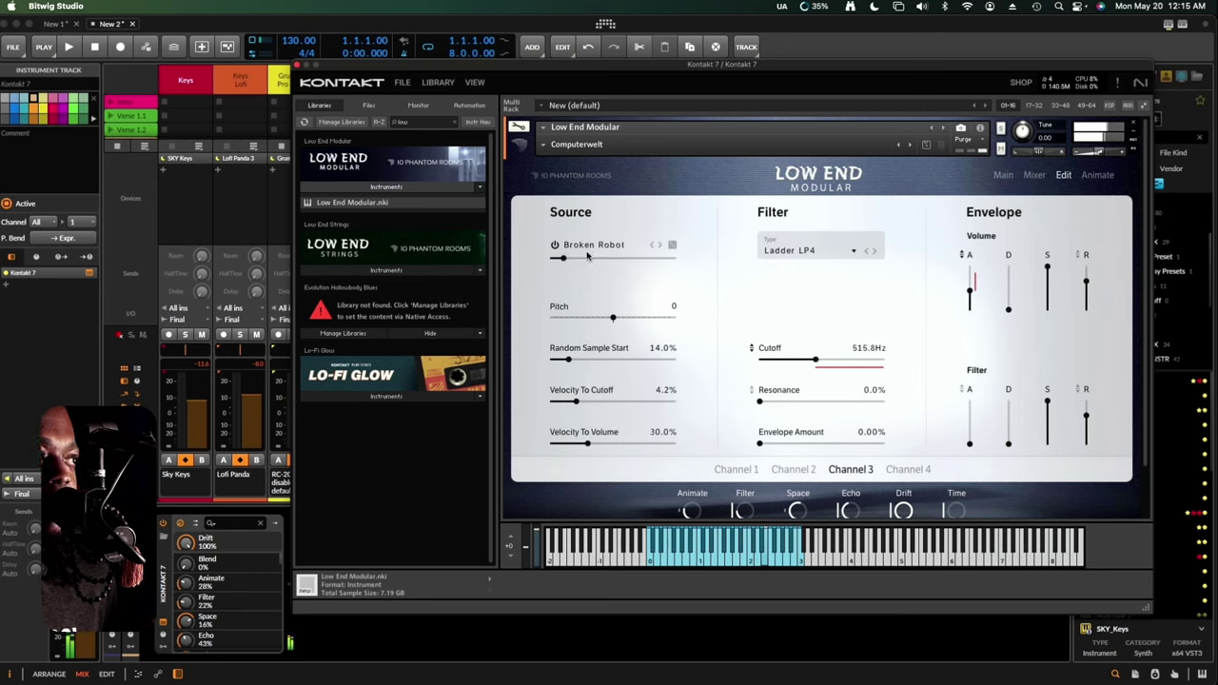
left_click_drag(566, 260, 603, 267)
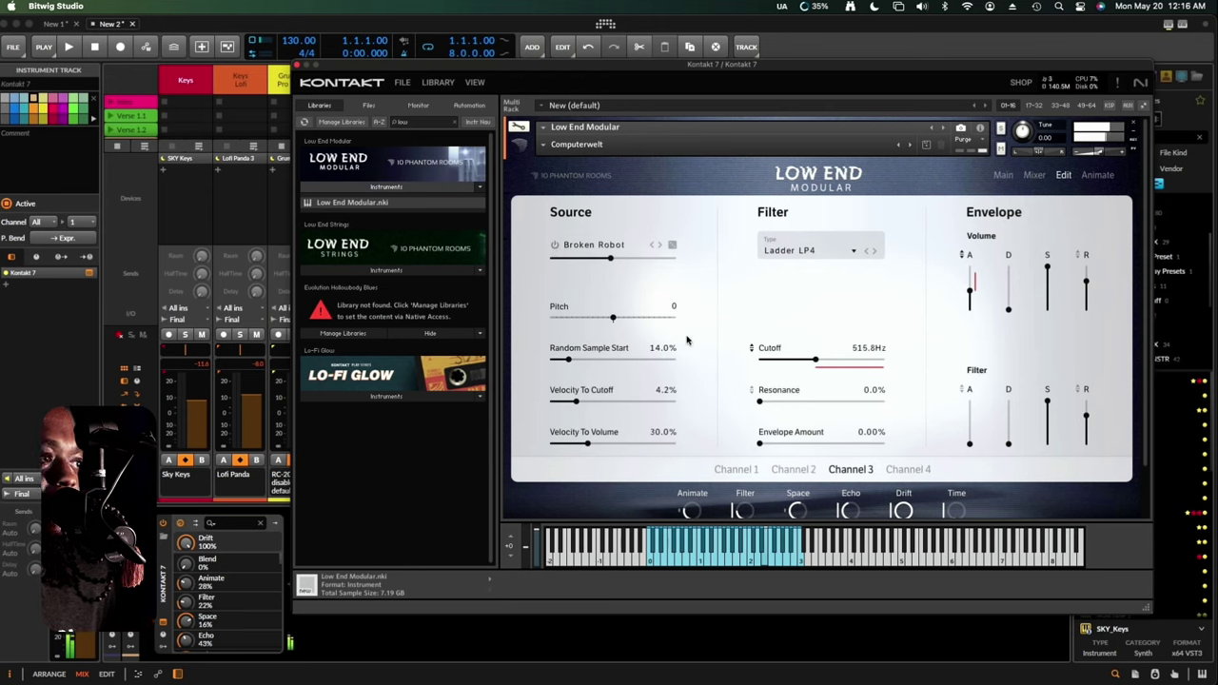
mouse_move(568, 360)
left_mouse_down()
mouse_move(643, 360)
mouse_move(574, 359)
left_mouse_up()
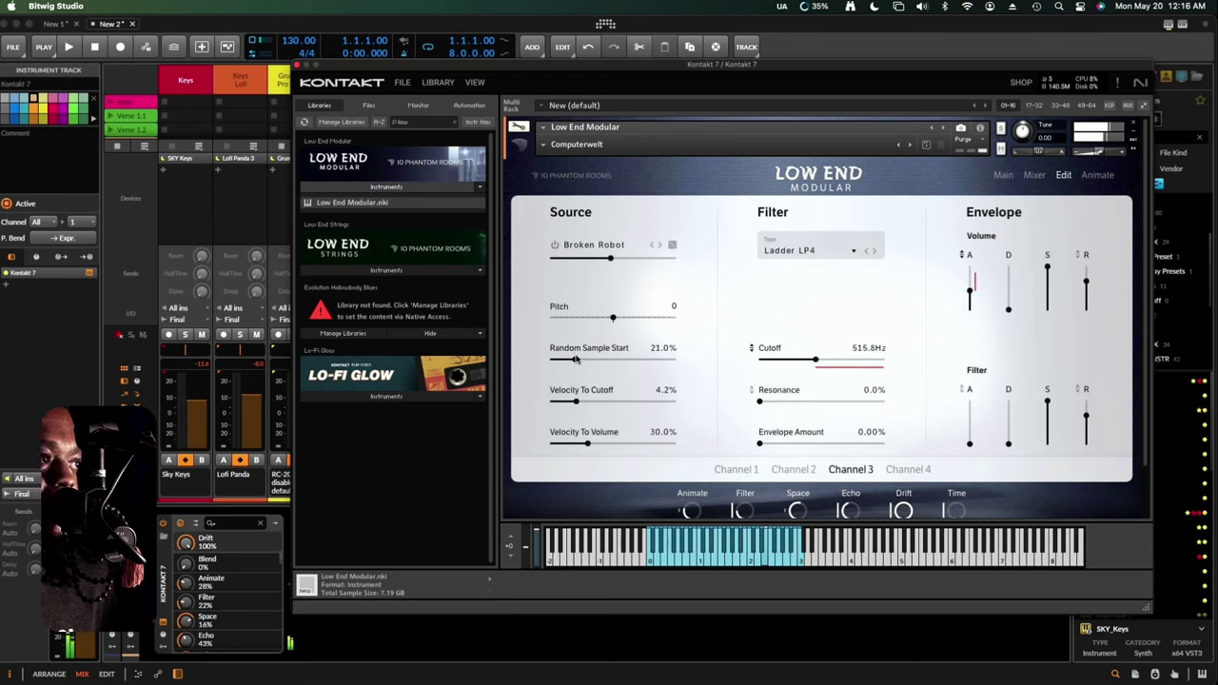
mouse_move(626, 321)
left_mouse_down()
mouse_move(571, 325)
mouse_move(617, 328)
left_mouse_up()
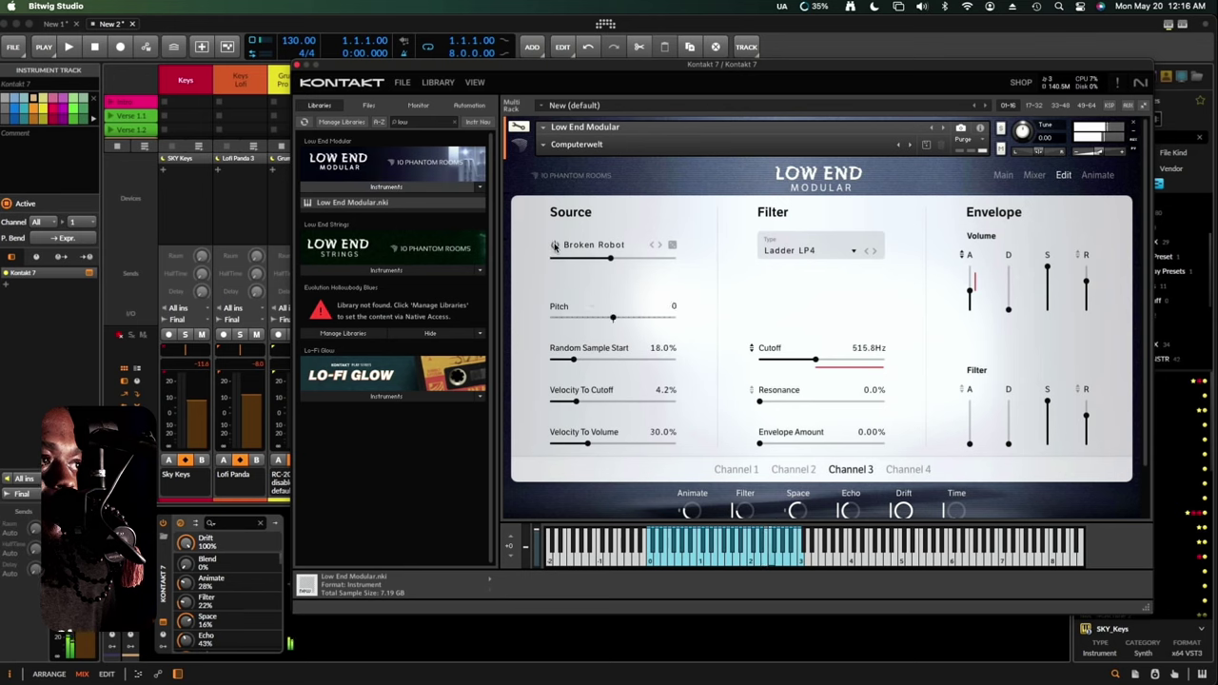
left_click_drag(612, 260, 648, 270)
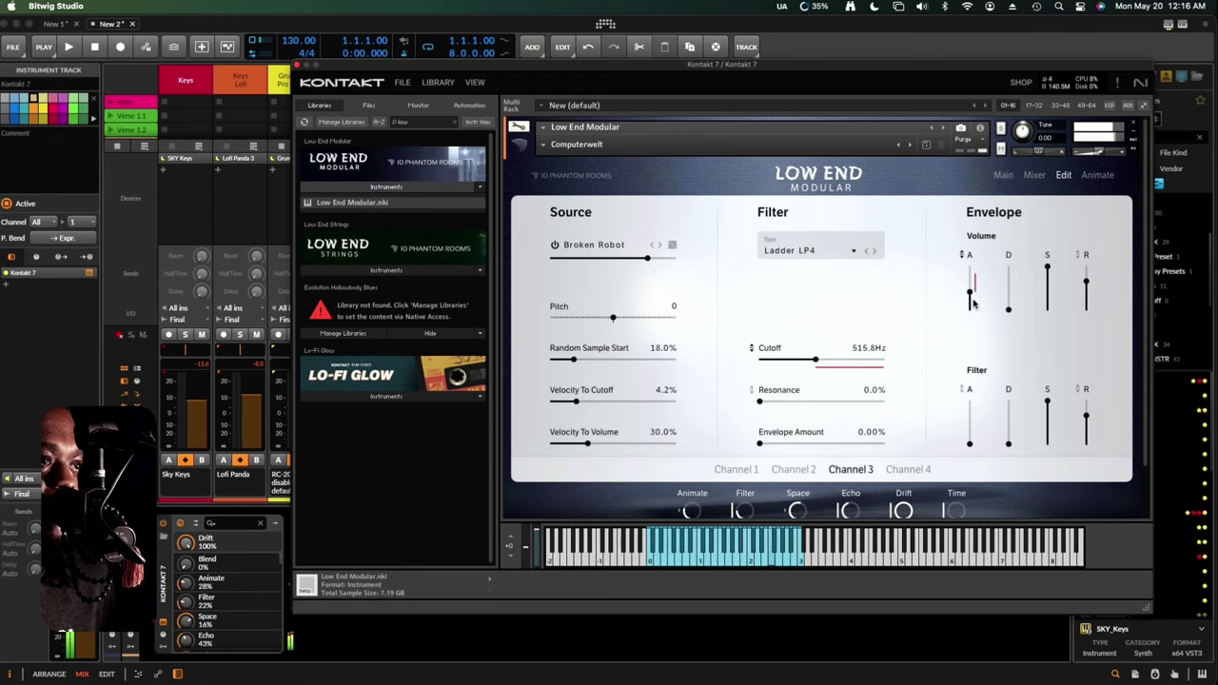
- Raise Channel 3's volume envelope decay to about half and bring both the volume and filter envelope releases down to minimum
left_click_drag(1013, 319, 1019, 227)
left_click_drag(1093, 309, 1087, 364)
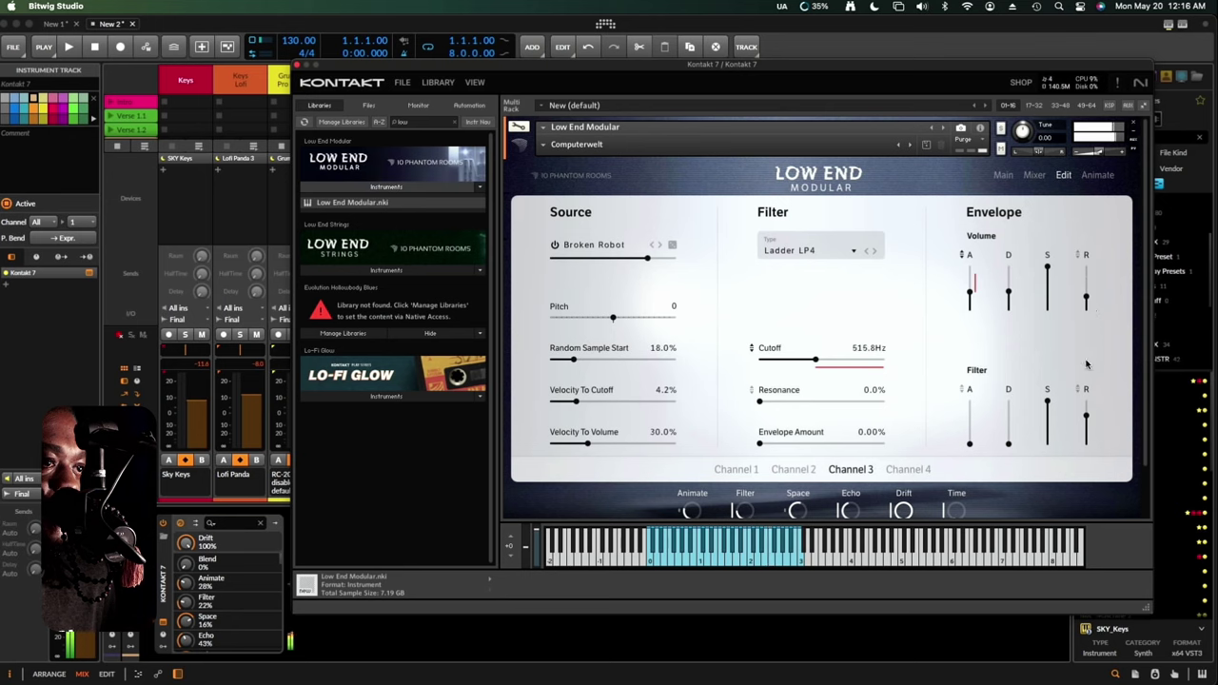
left_click_drag(1085, 437, 1101, 521)
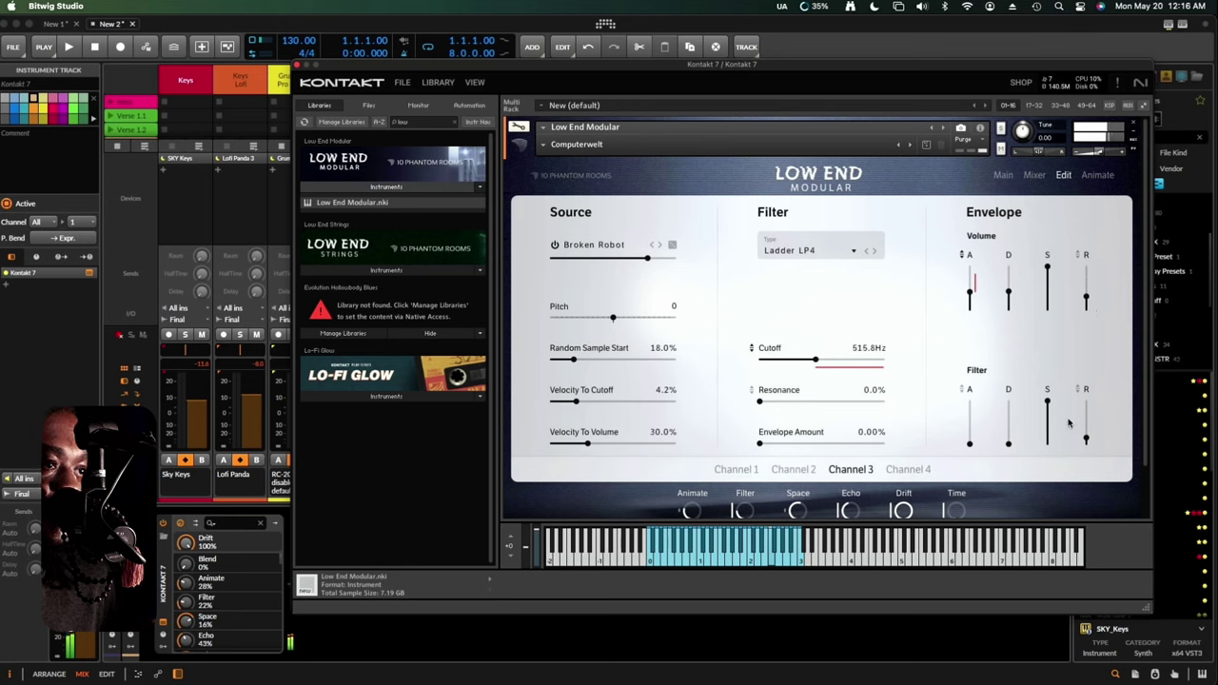
left_click_drag(1086, 299, 1085, 371)
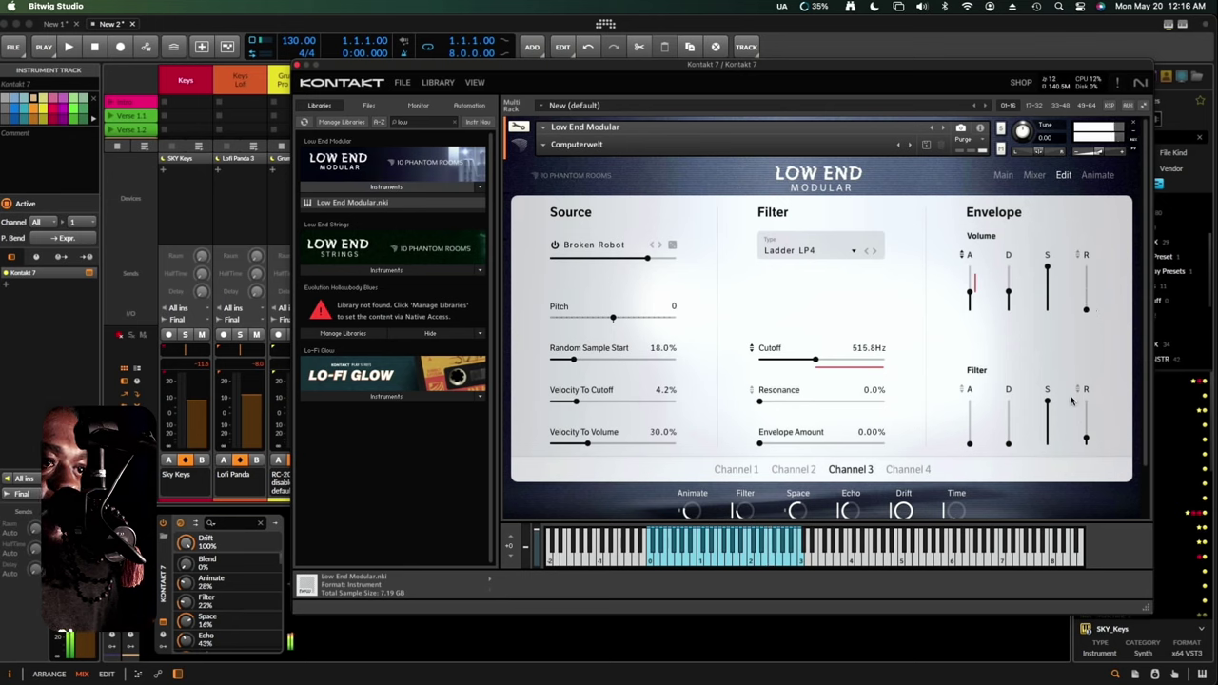
left_click_drag(1086, 439, 1089, 480)
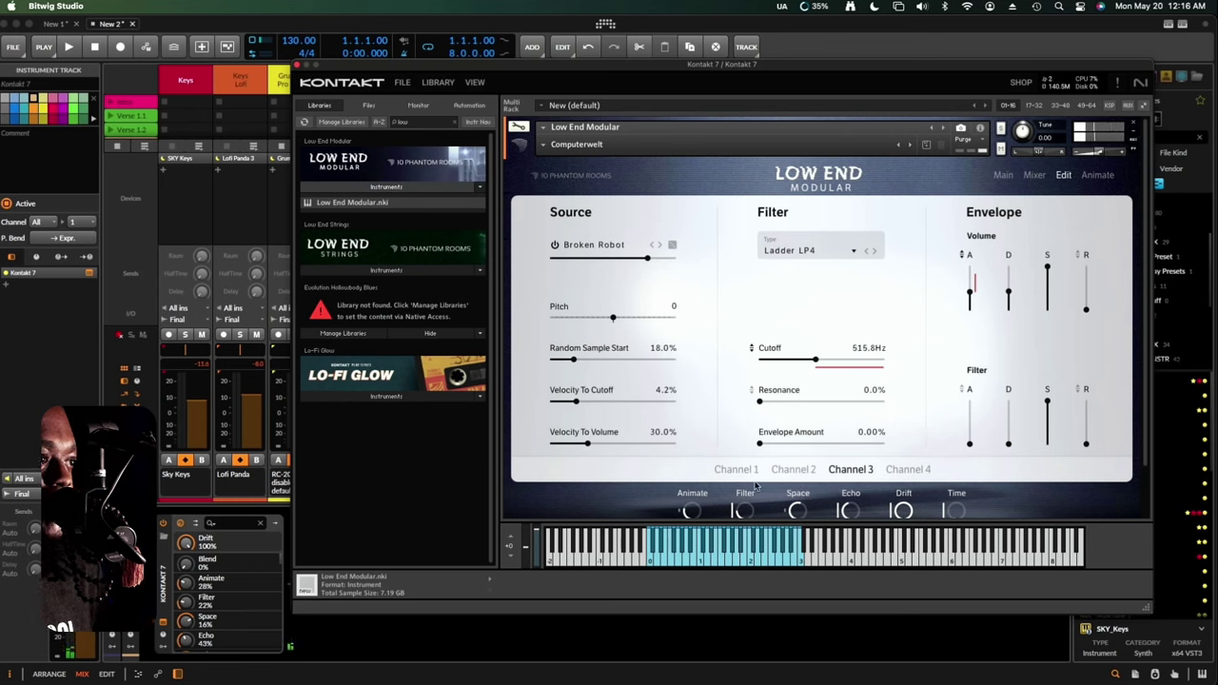
- Raise Channel 1's filter cutoff to 309.3 Hz and look through its available filter types without changing the type
left_click(789, 470)
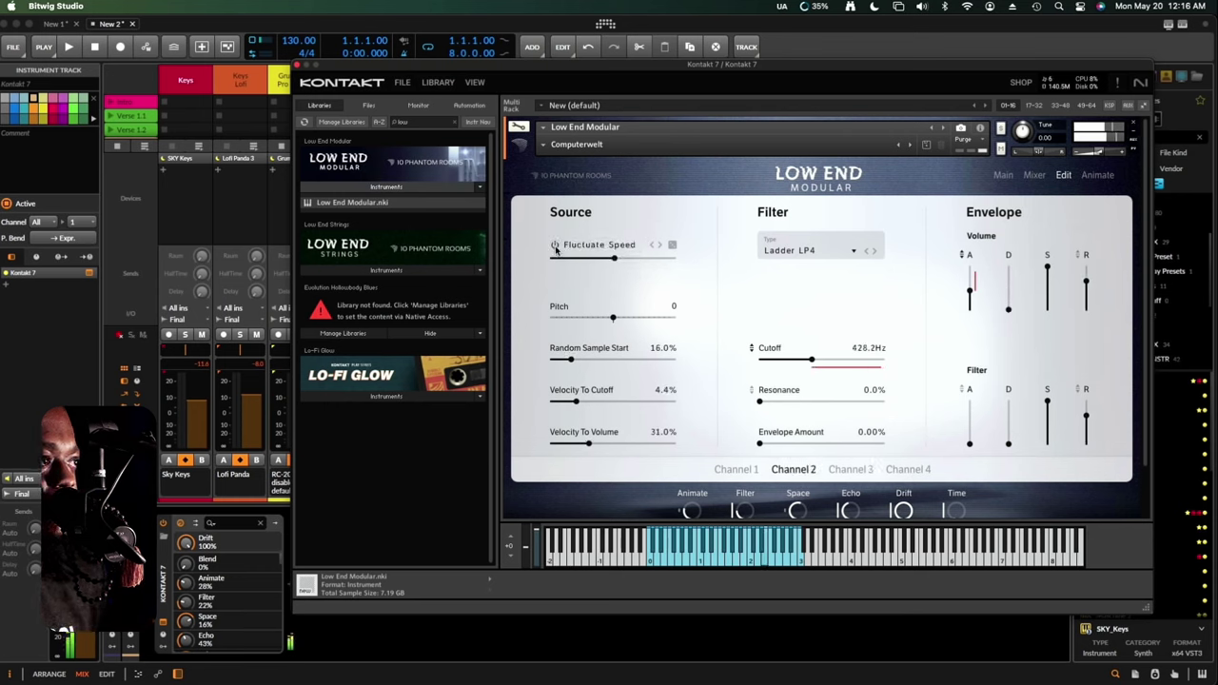
left_click(738, 470)
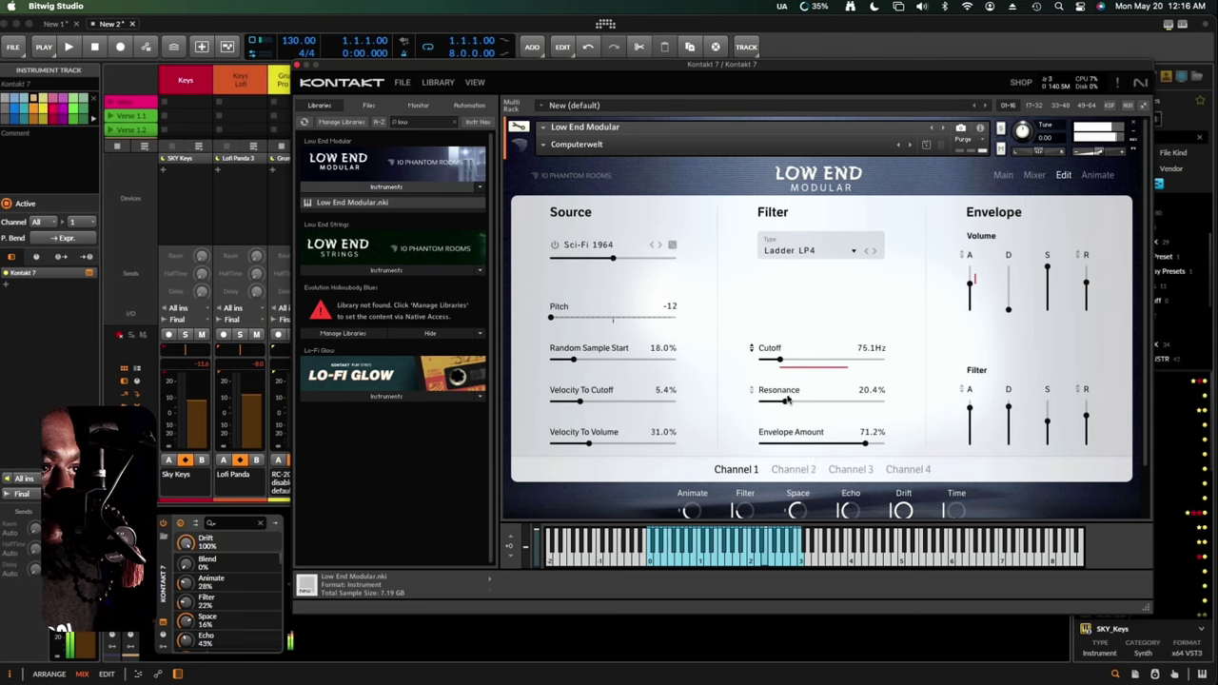
left_click_drag(778, 366, 809, 395)
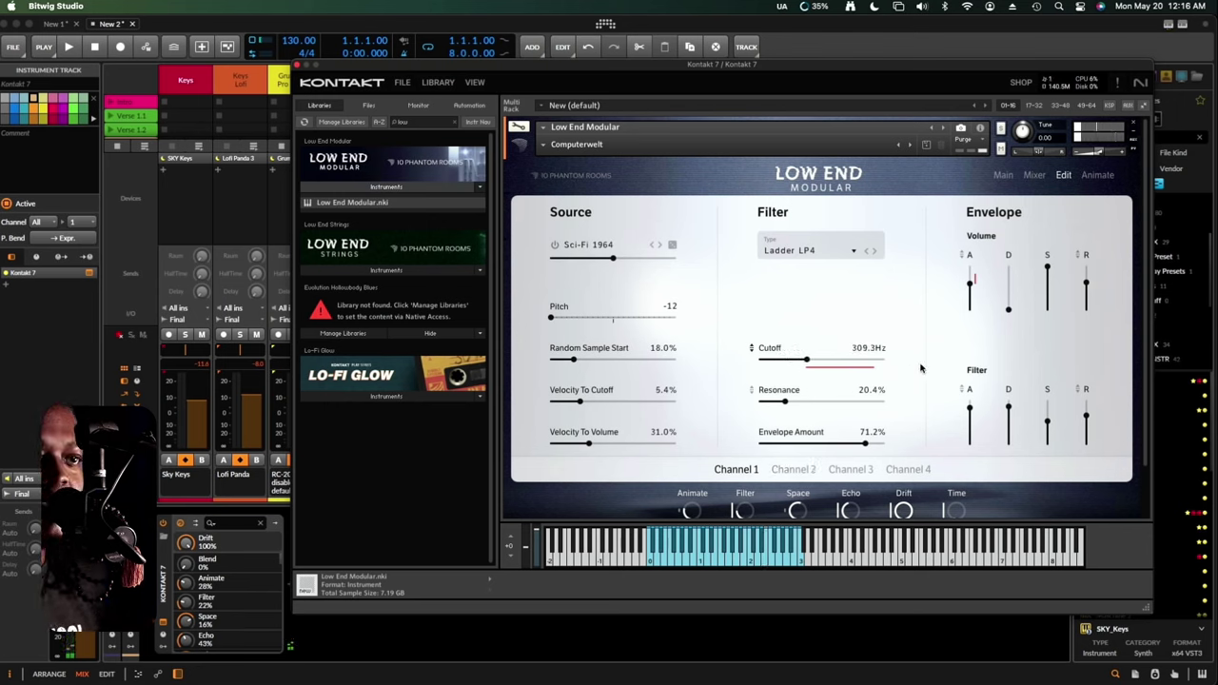
left_click(839, 253)
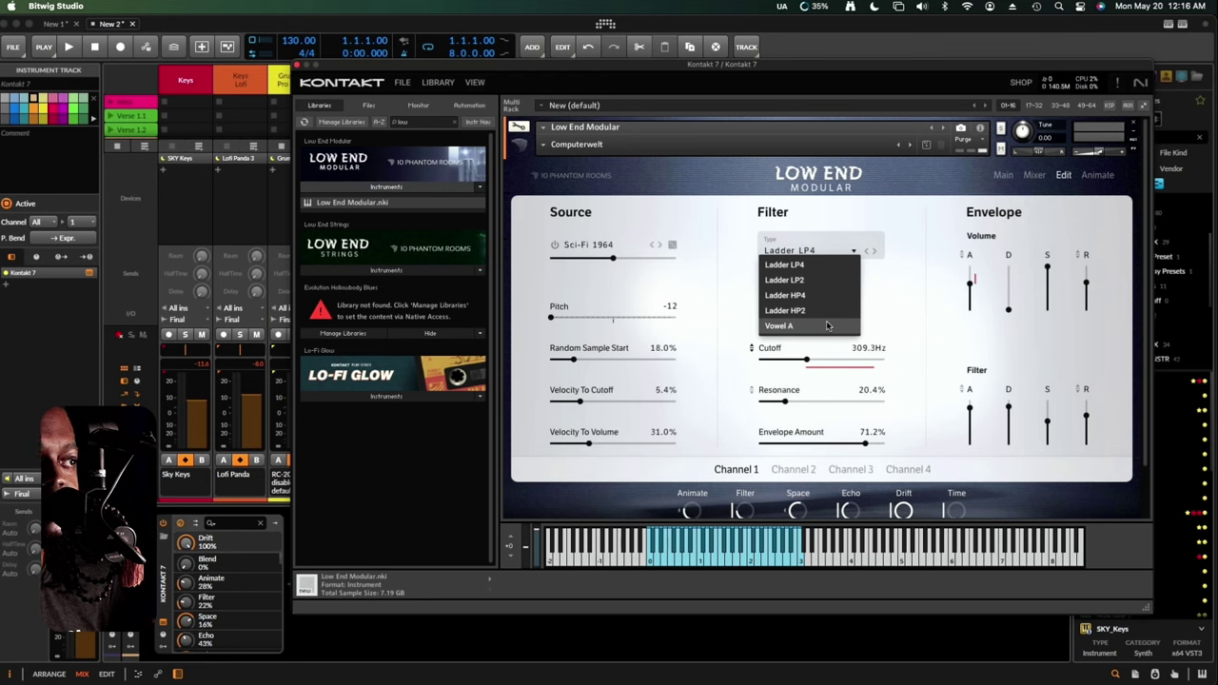
left_click(932, 309)
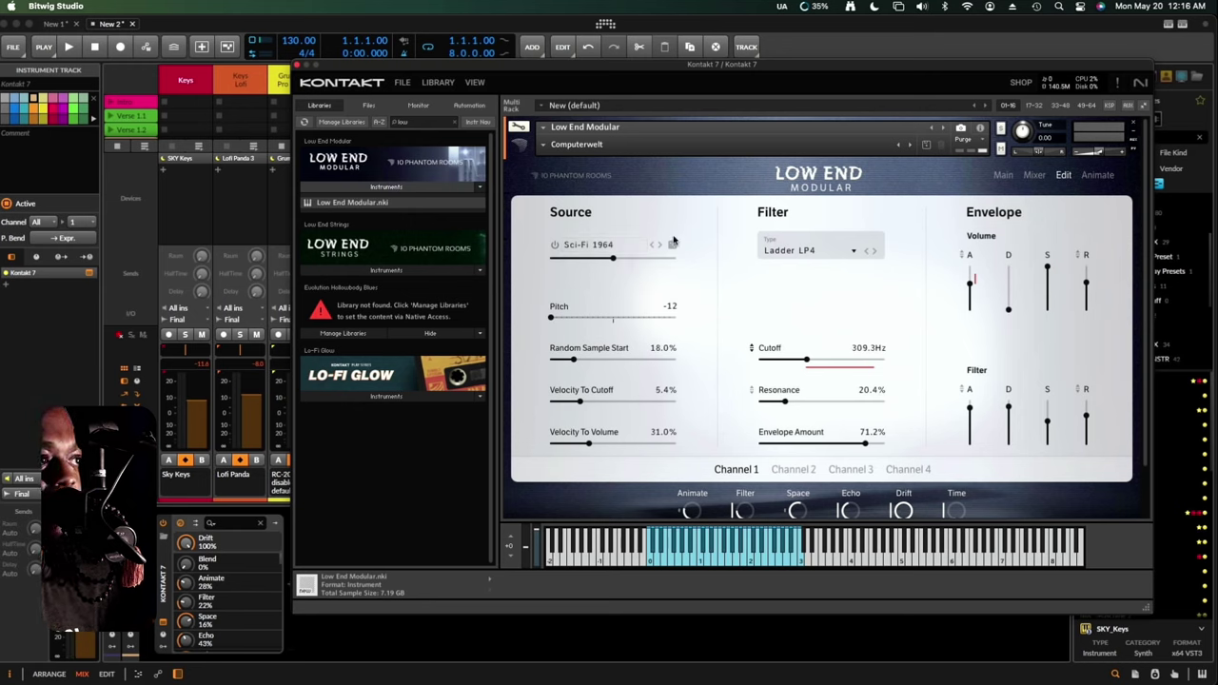
- Browse Channel 1's source presets by category, going from Alive Modules through East Coast, Eurorack, Noises, Others and Subs to West Coast
left_click(613, 246)
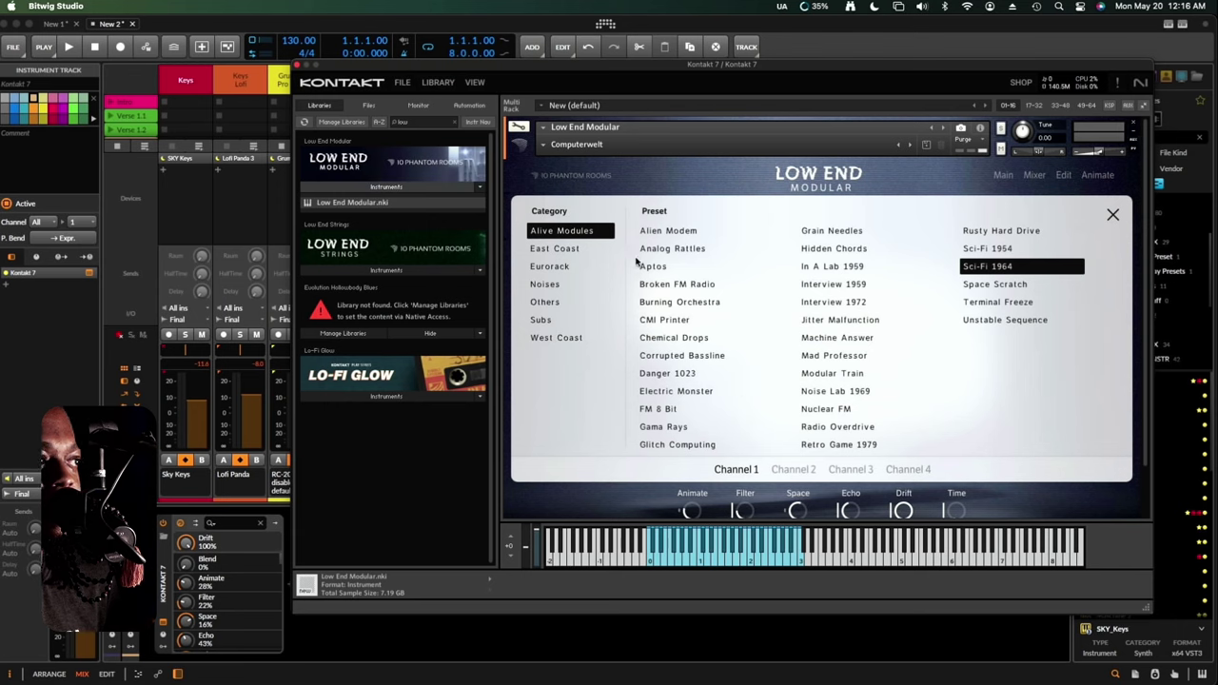
left_click(571, 252)
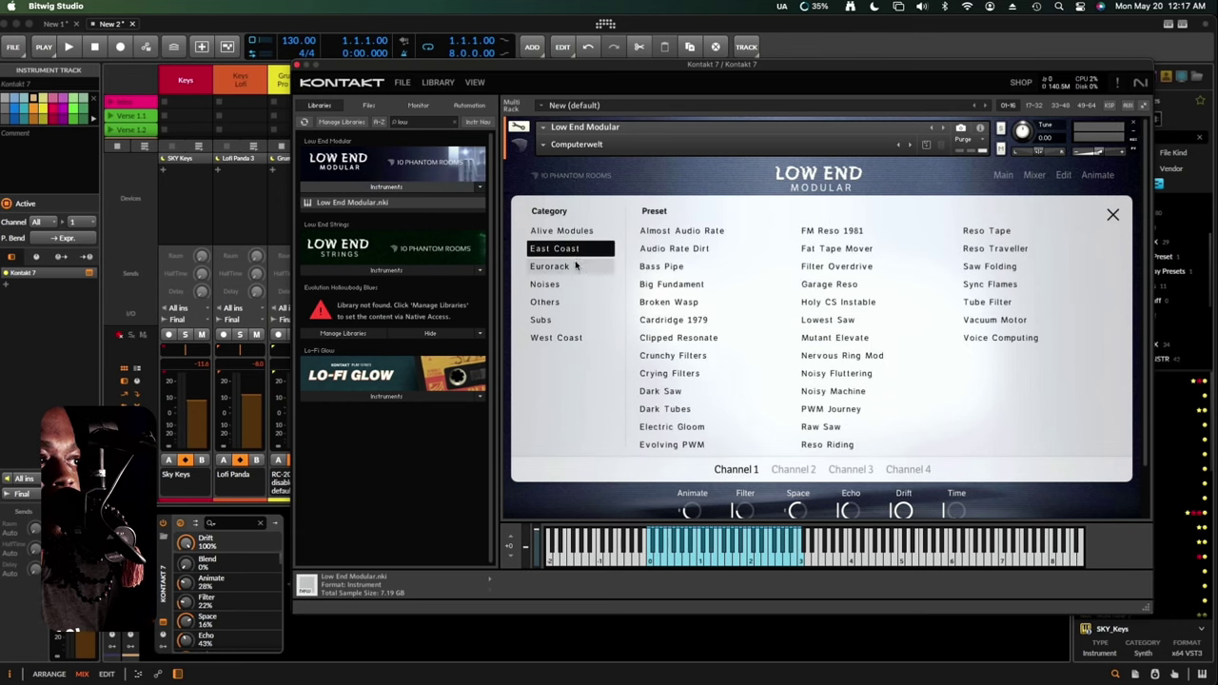
left_click(575, 266)
left_click(573, 285)
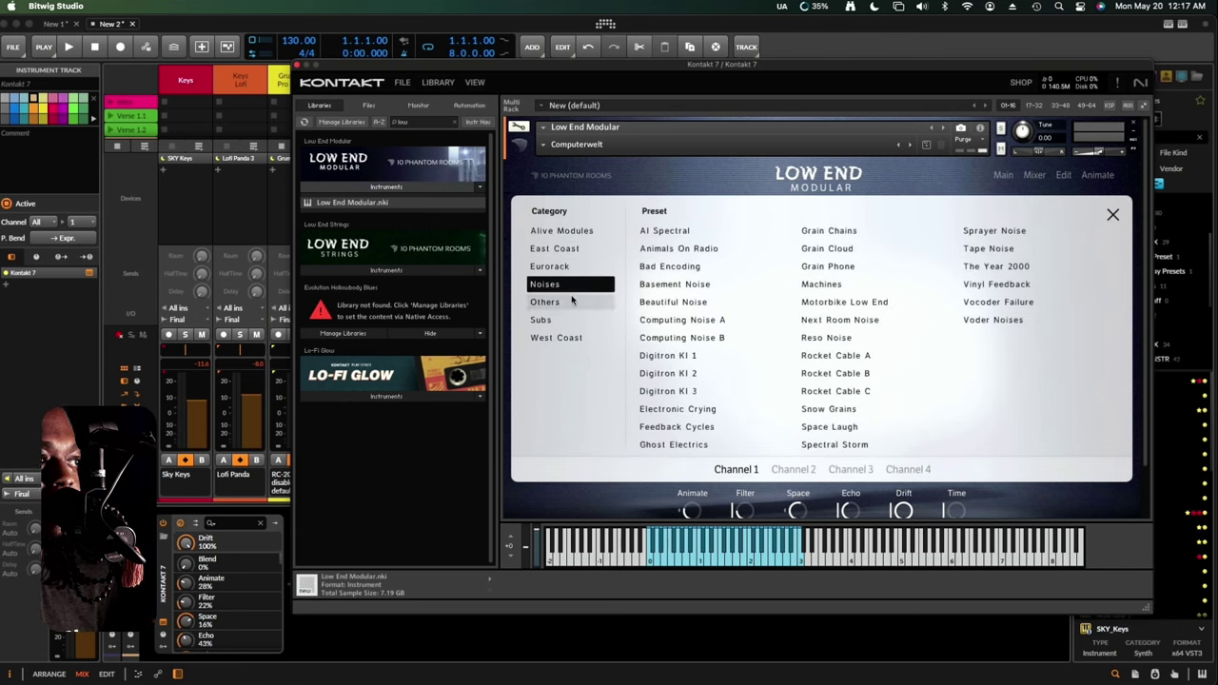
left_click(572, 302)
left_click(575, 321)
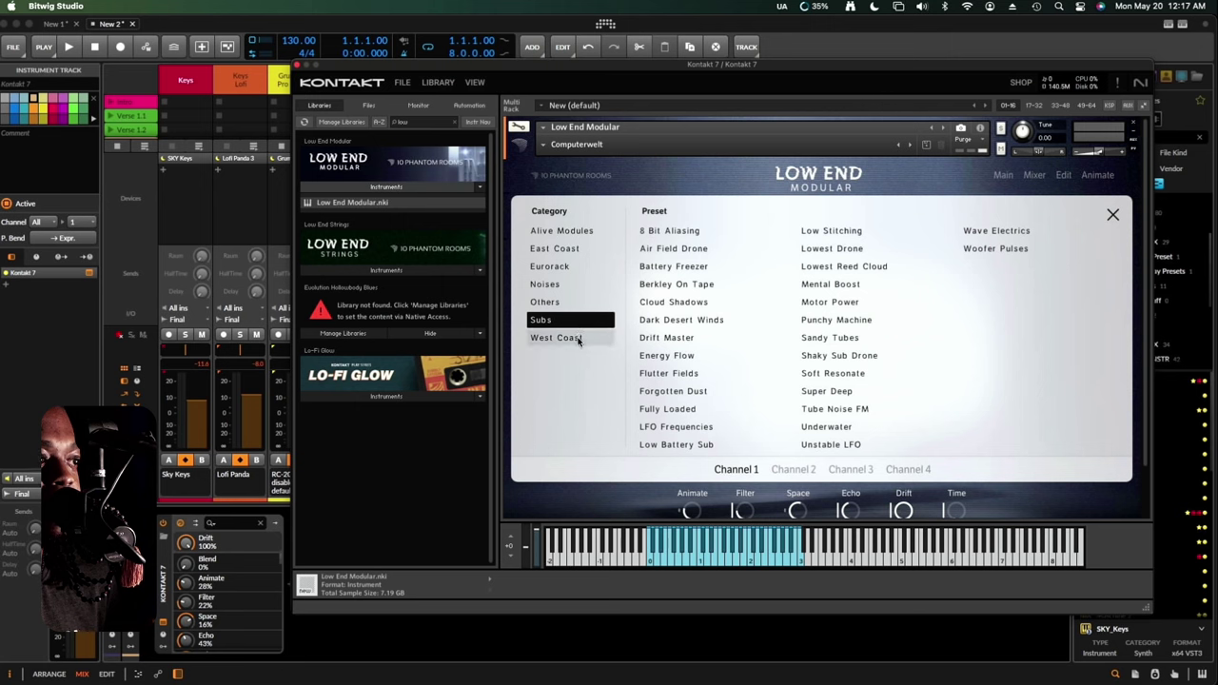
left_click(571, 339)
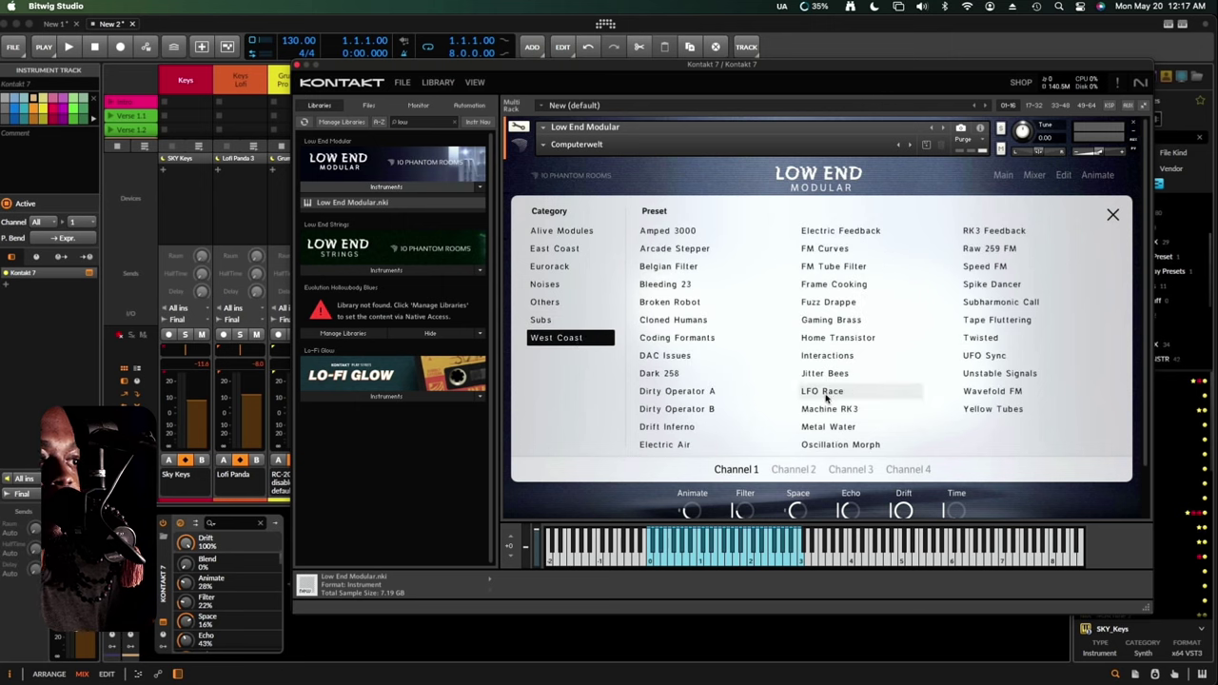
- Compare the source preset selected for each of Channels 1 to 4, and close the source browser
left_click(802, 469)
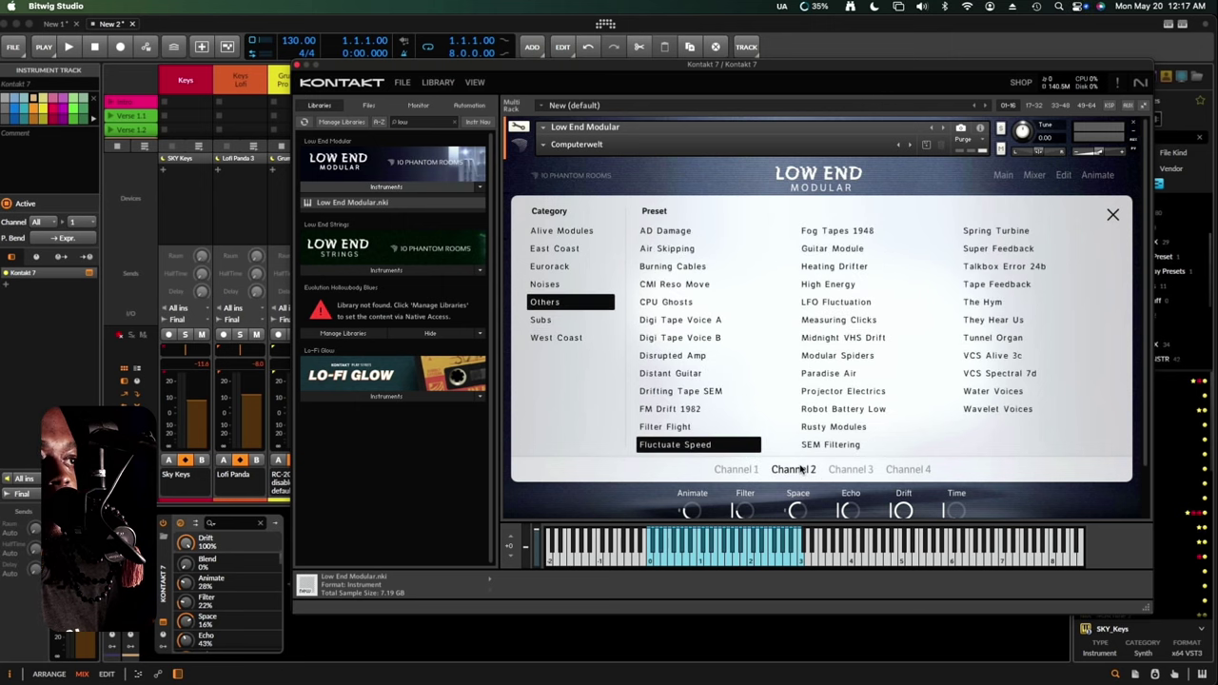
left_click(856, 470)
left_click(900, 471)
left_click(855, 470)
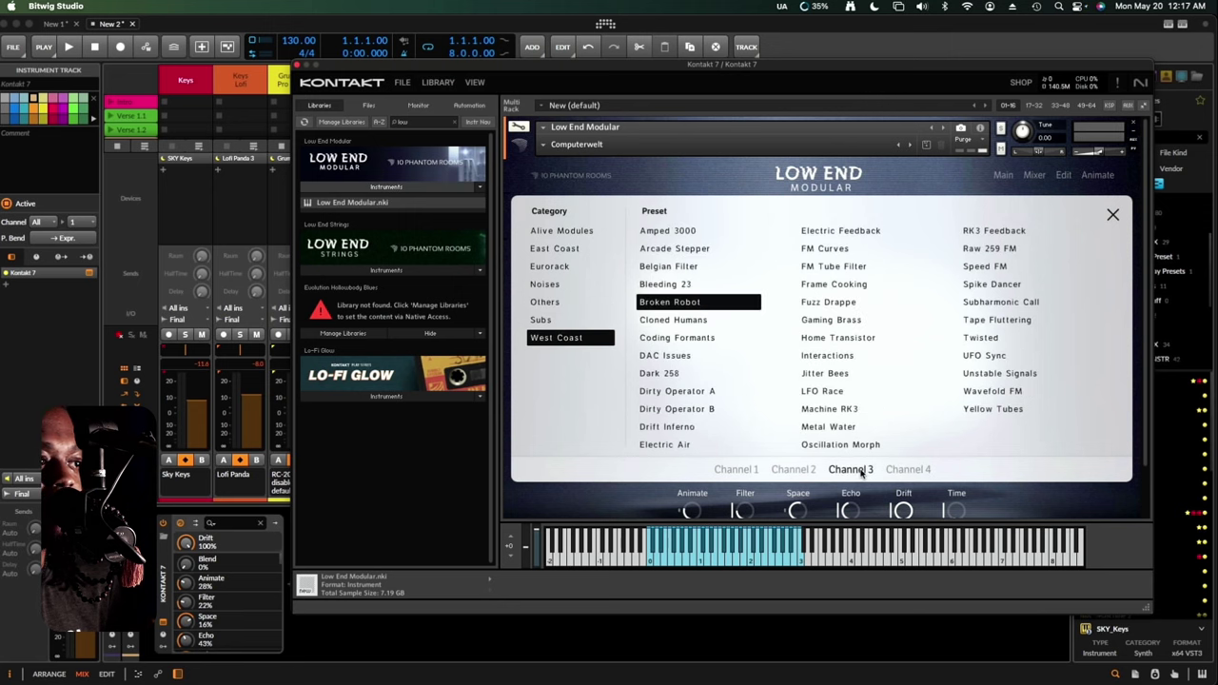
left_click(795, 470)
left_click(740, 470)
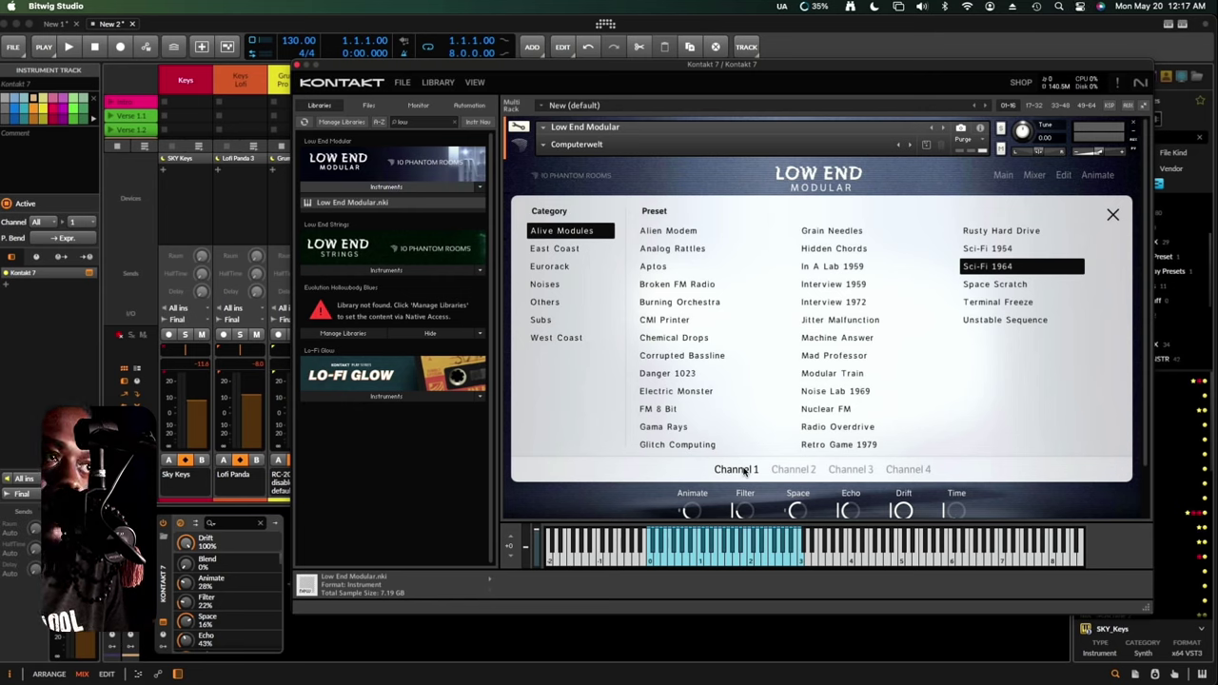
left_click(797, 471)
left_click(850, 470)
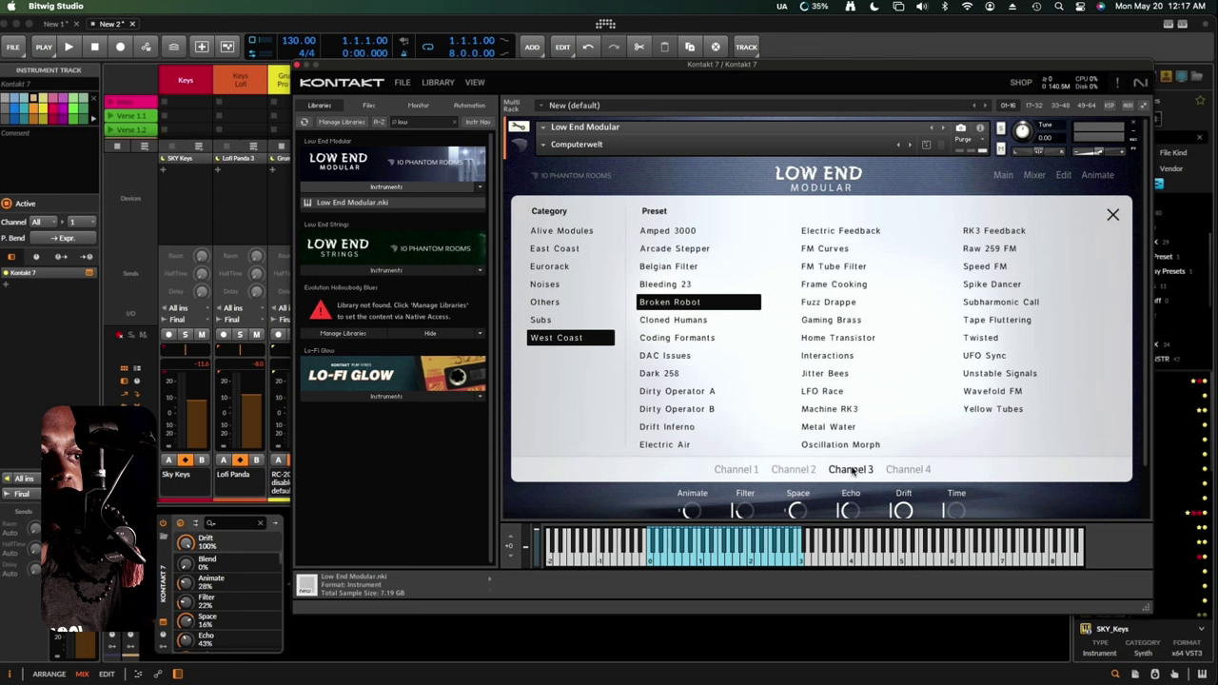
left_click(792, 471)
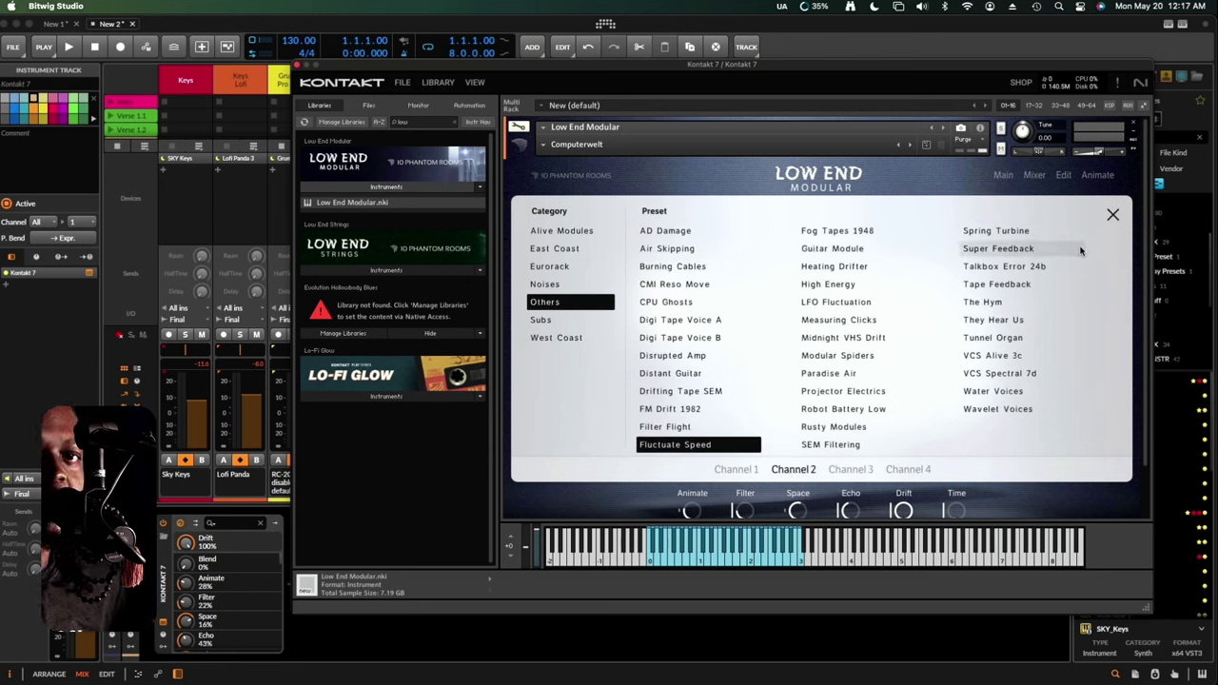
left_click(1111, 216)
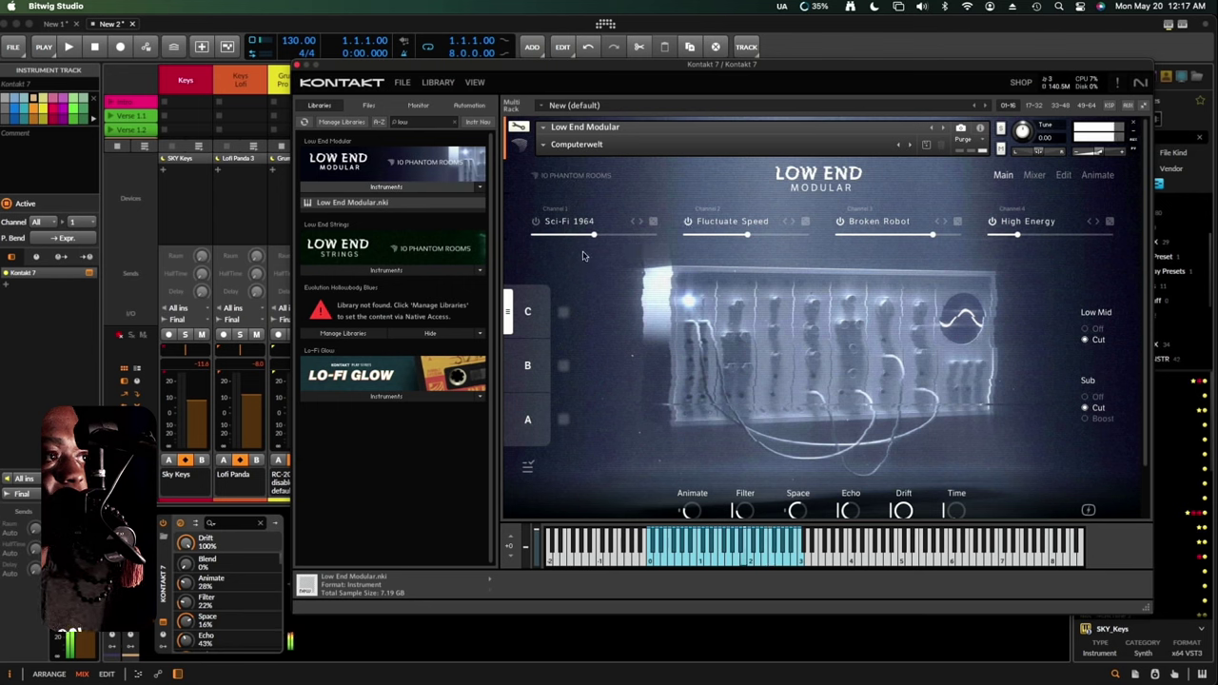
- Load the Asymmetric Pluck preset from the Leads category of Low End Modular
left_click(550, 144)
mouse_move(617, 159)
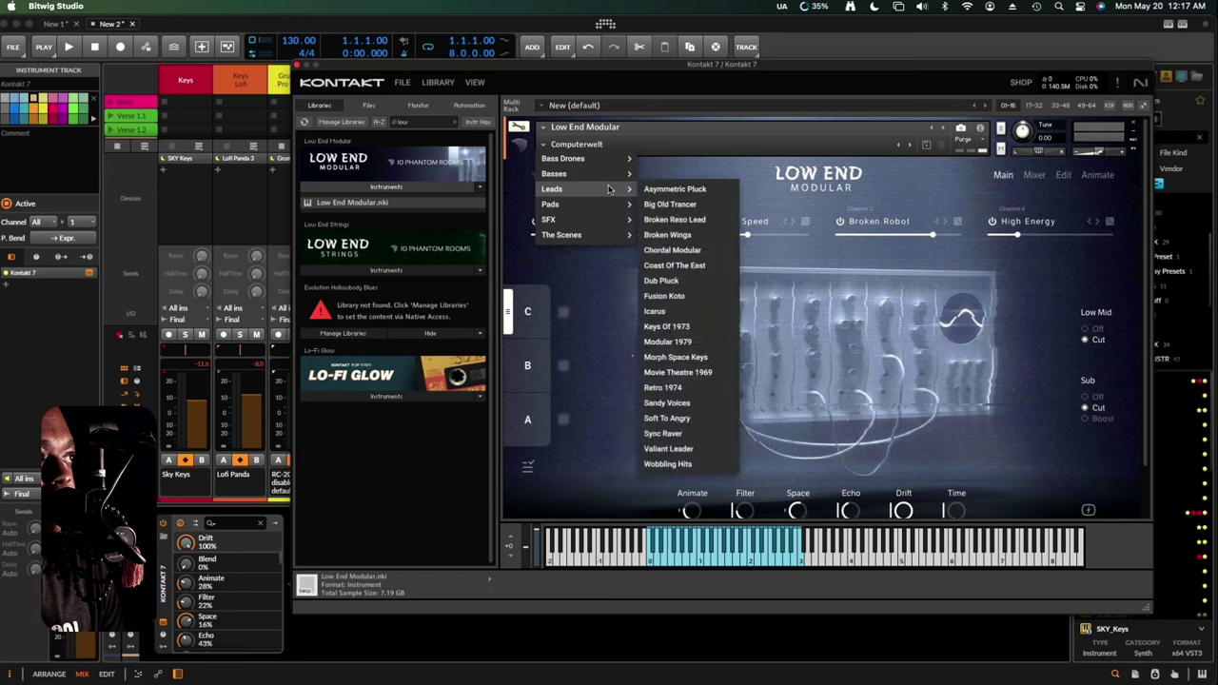
left_click(706, 192)
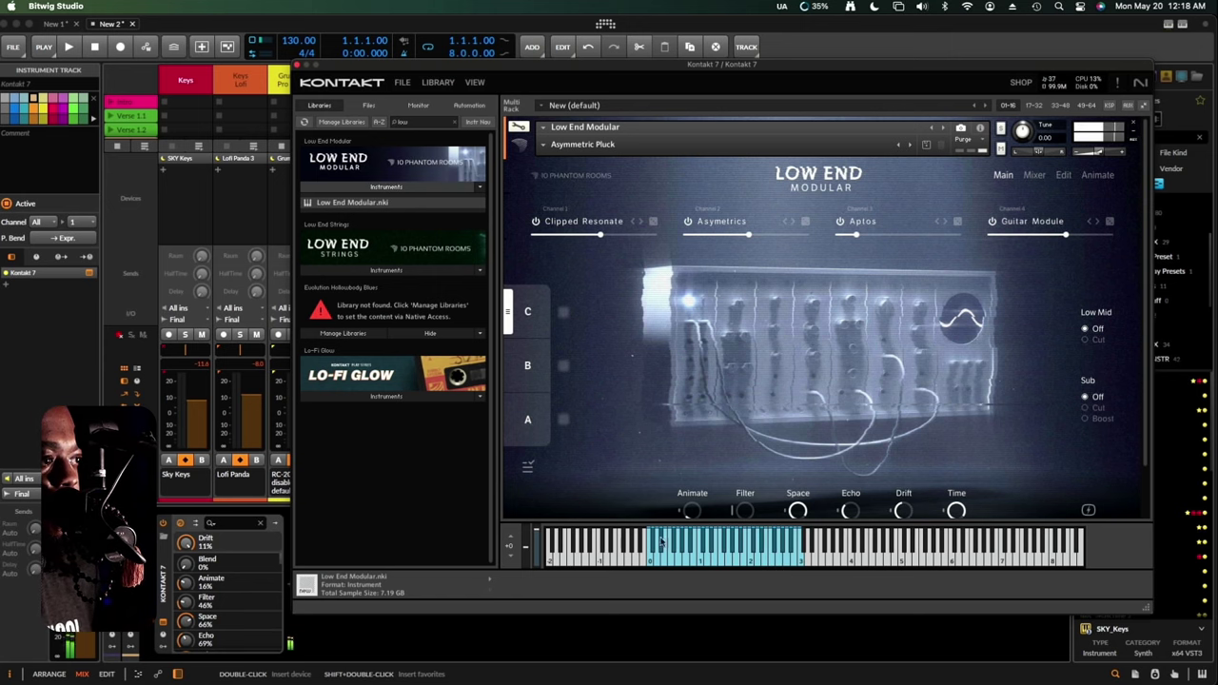
scroll(738, 479, "down", 2)
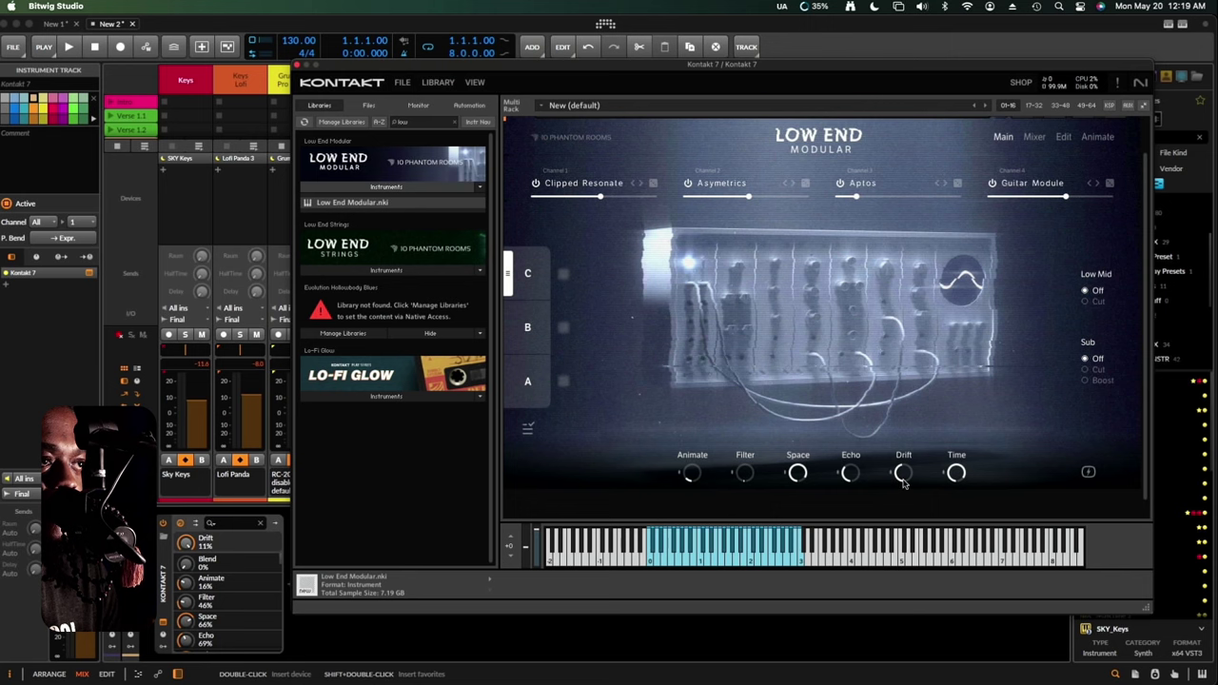
scroll(904, 484, "up", 1)
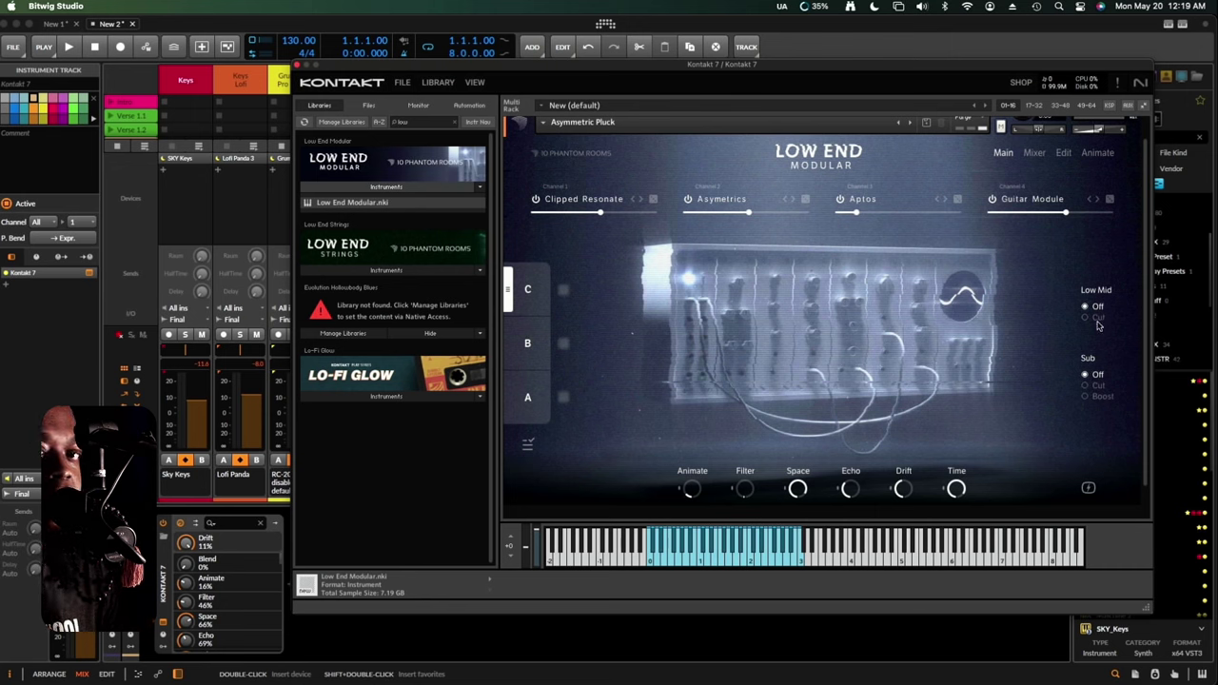
- Try the Sub Cut and Boost settings on Asymmetric Pluck, set Low Mid to Cut, and return Sub to Off
left_click(1088, 386)
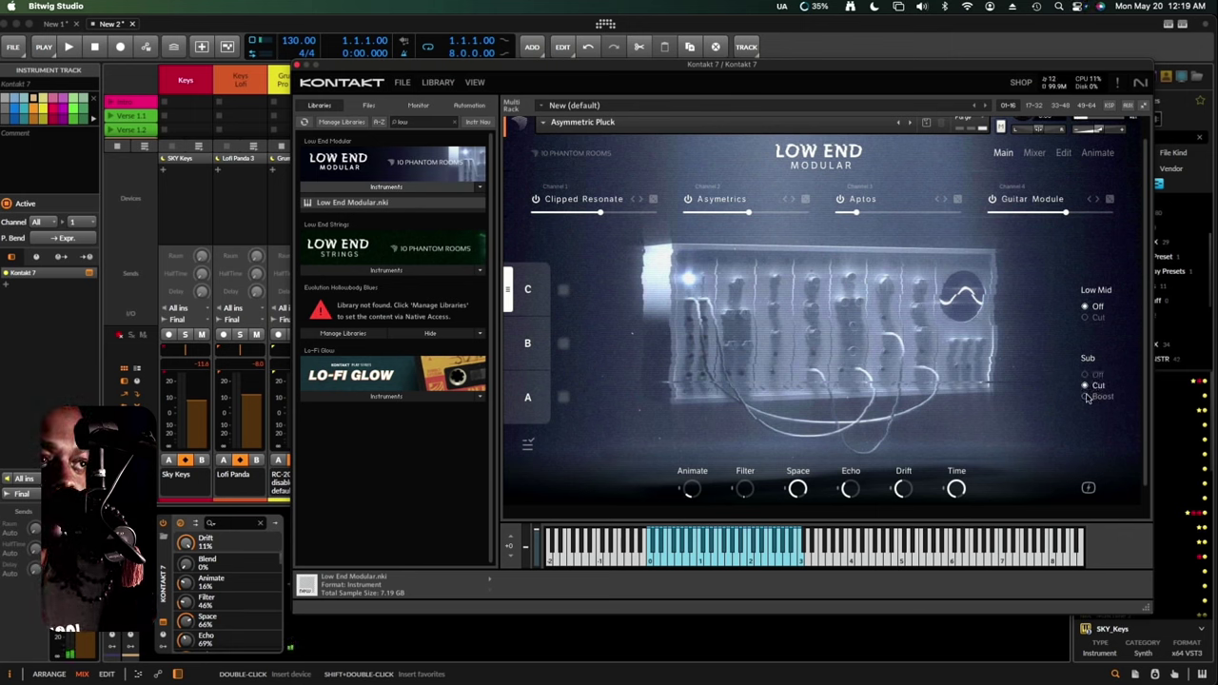
left_click(1087, 397)
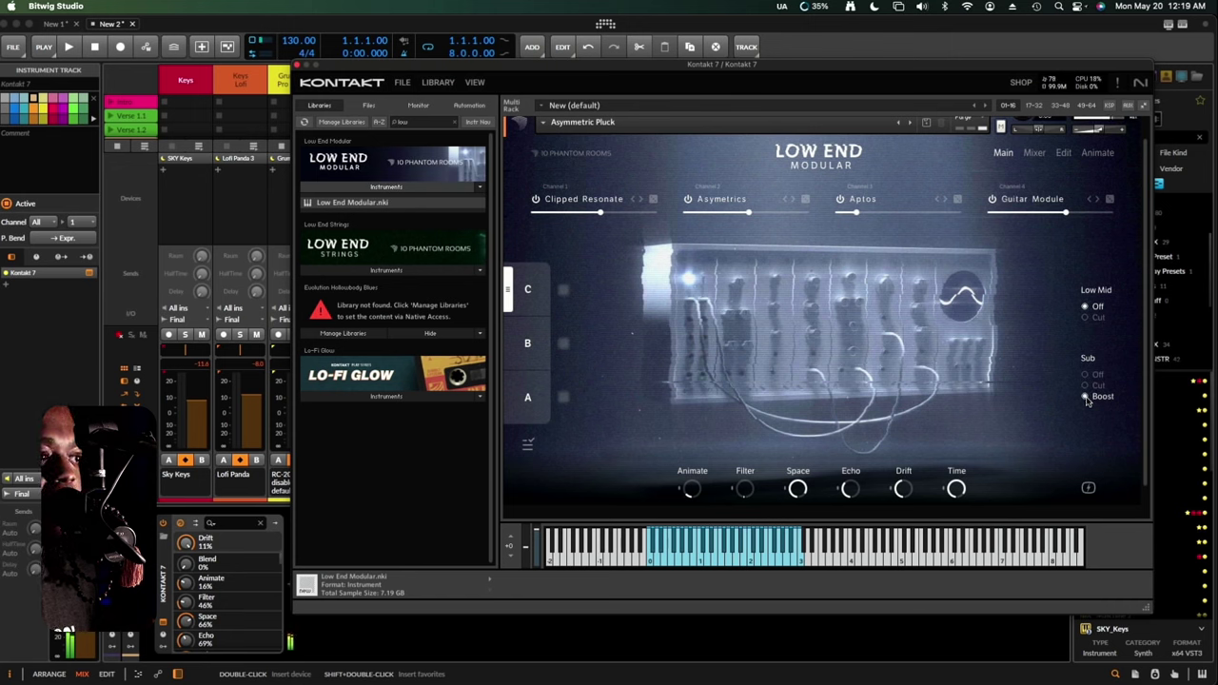
left_click(1094, 320)
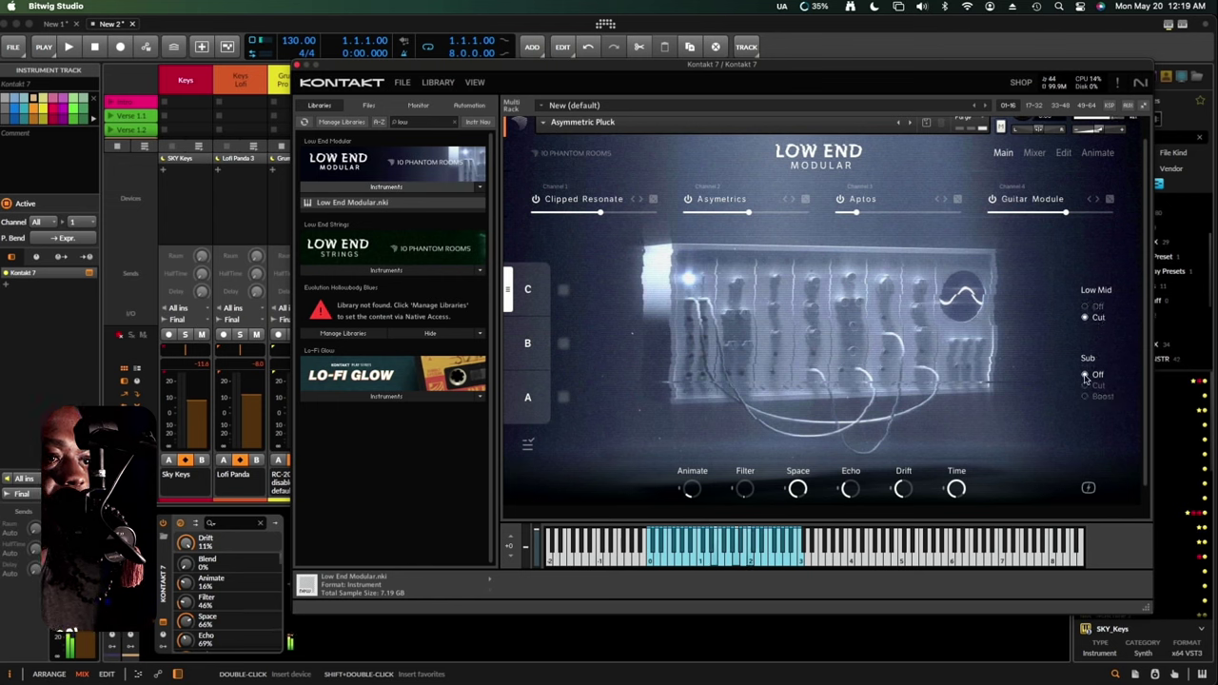
left_click(1089, 377)
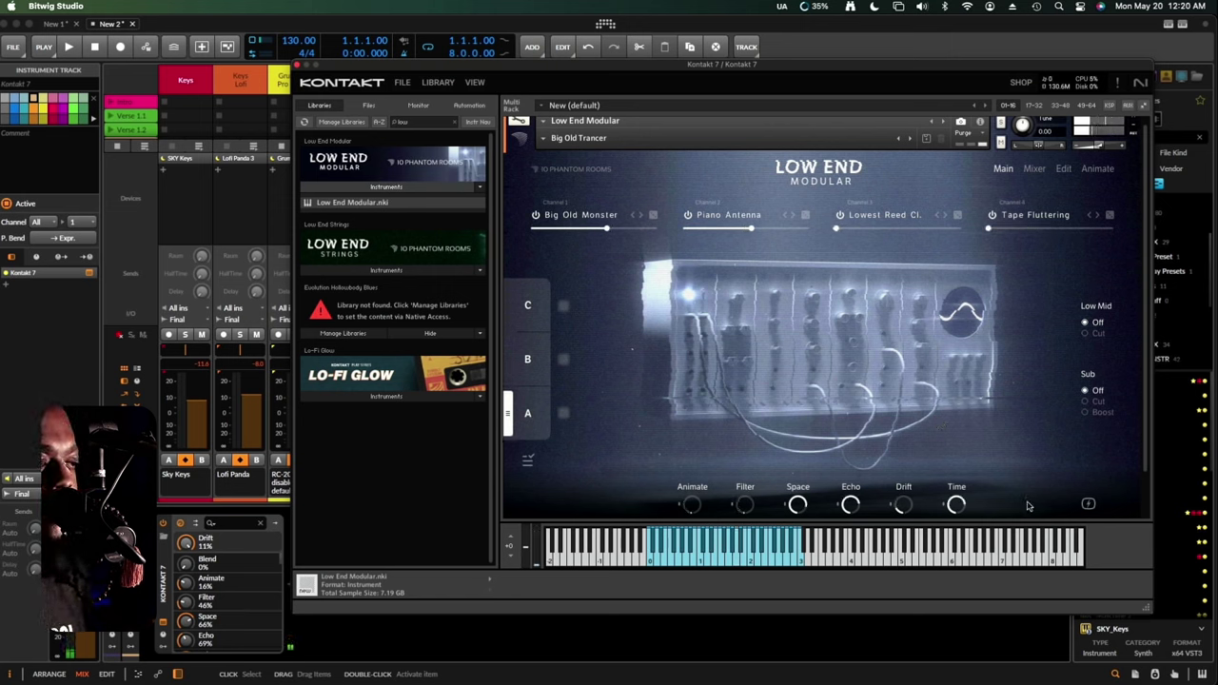
- Advance from Big Old Trancer through Broken Reso Lead to Broken Wings, and raise its A-B-C morph slider to C
left_click(910, 141)
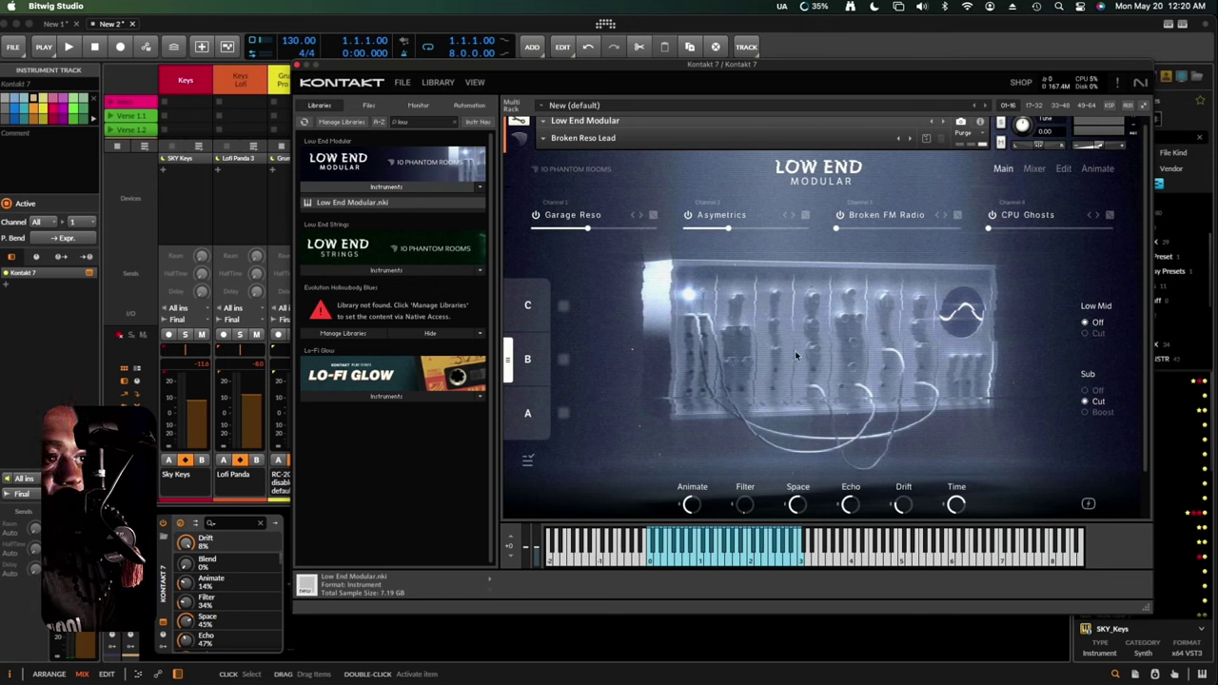
left_click(911, 139)
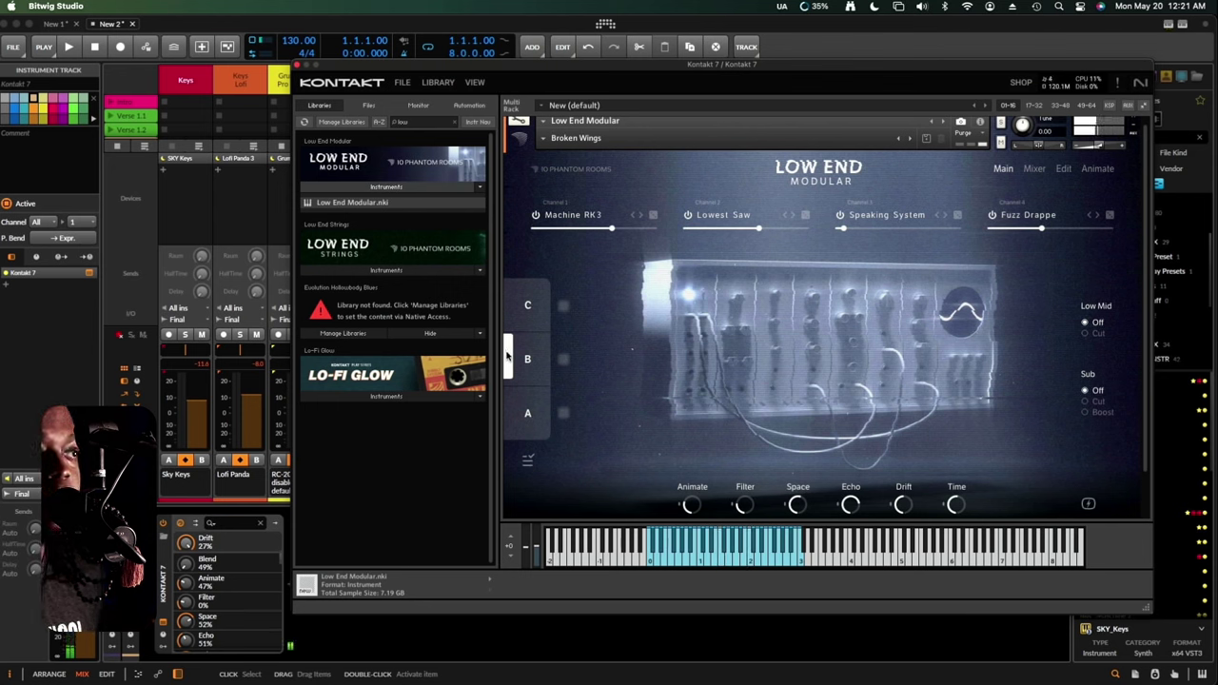
left_click_drag(507, 357, 515, 319)
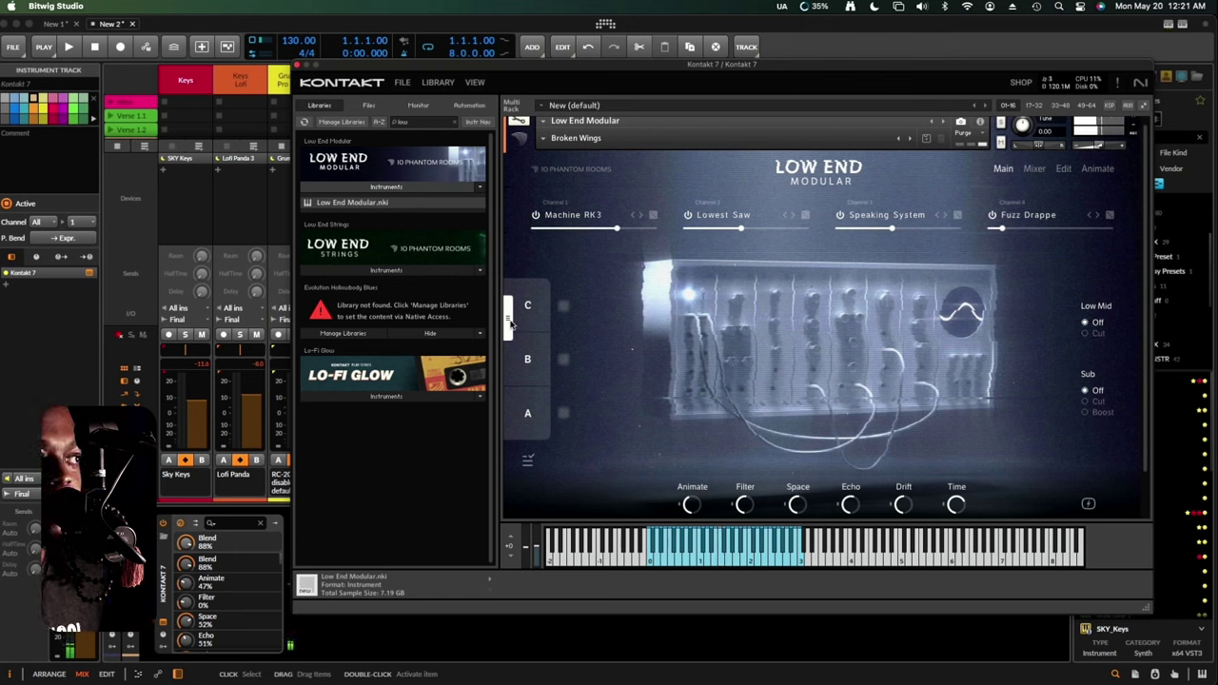
left_click(563, 307)
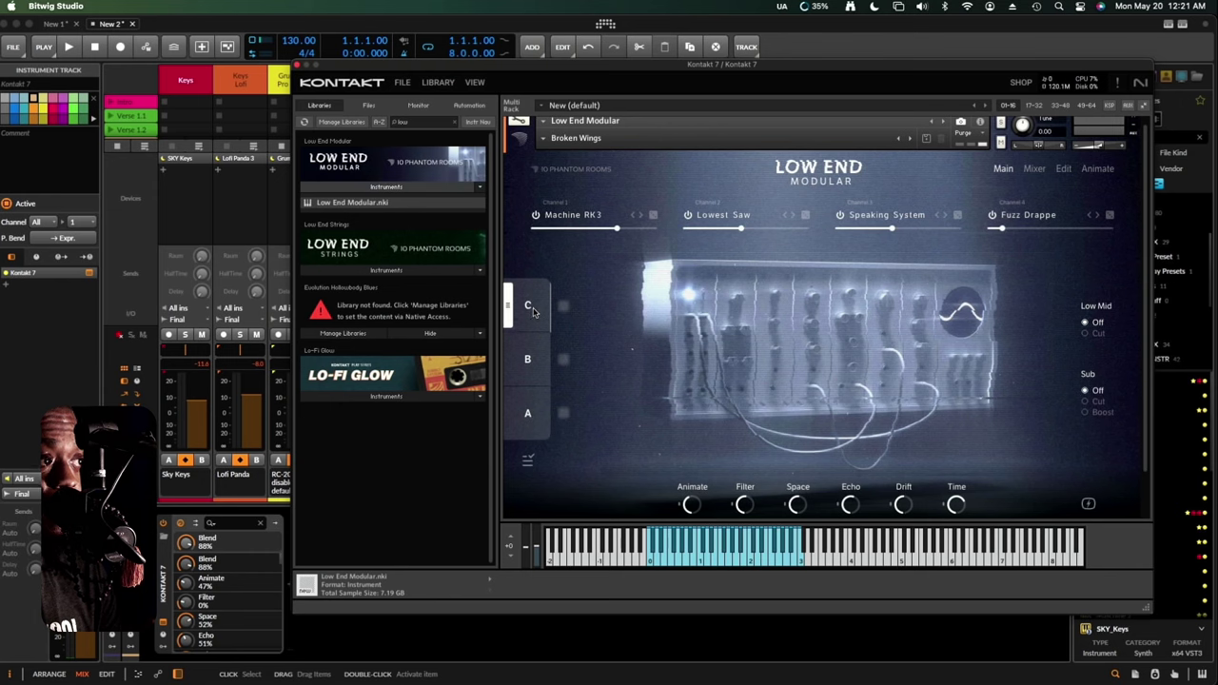
- Set the mod wheel to control Animate, Filter, Space, Echo, Drift and Time instead of A B C - Morph, and close the settings
left_click(528, 463)
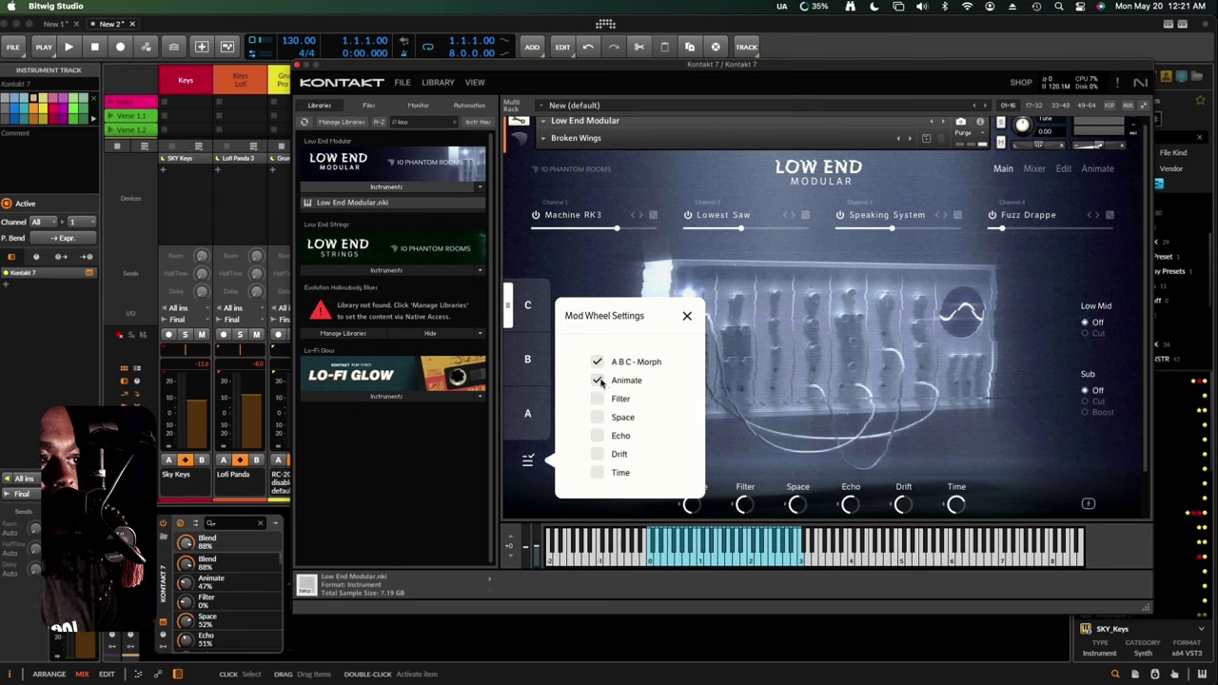
left_click(598, 381)
left_click(598, 397)
left_click(598, 417)
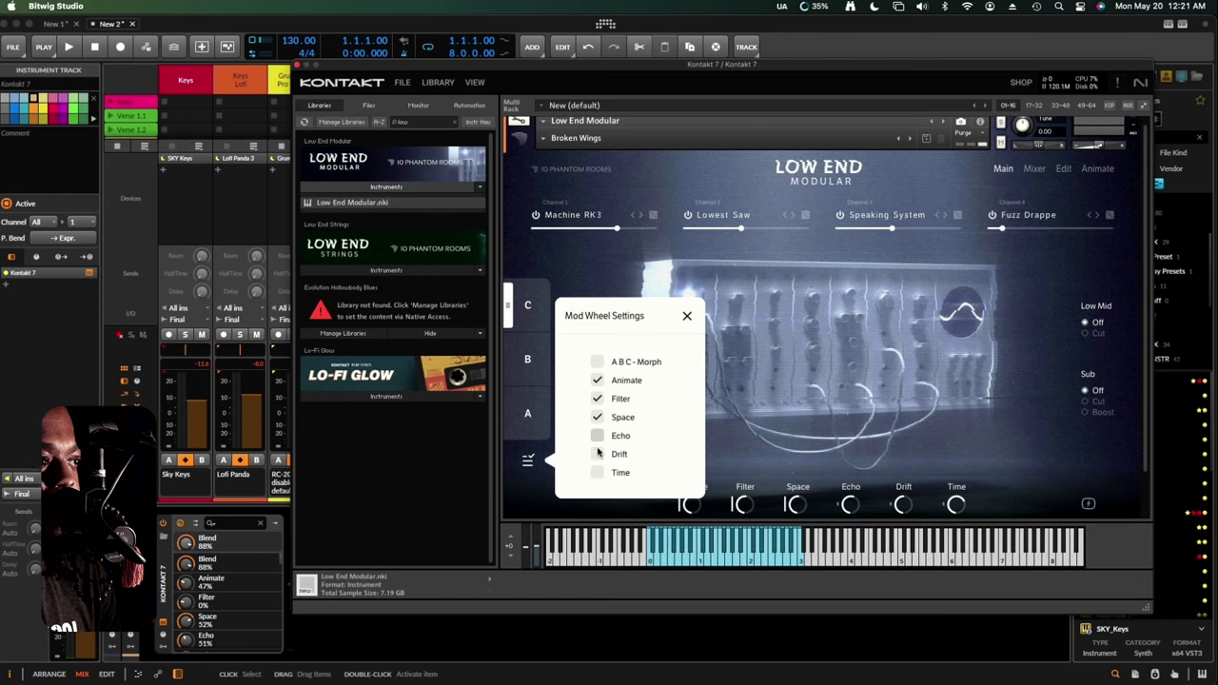
left_click(598, 436)
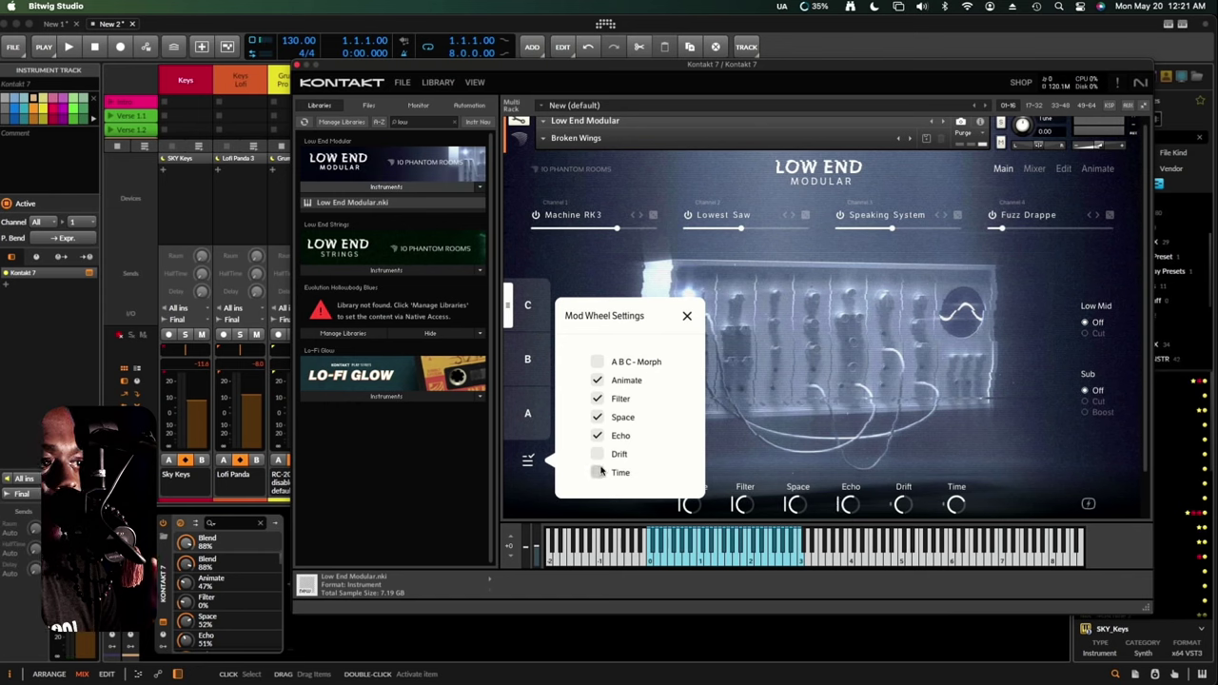
left_click(598, 454)
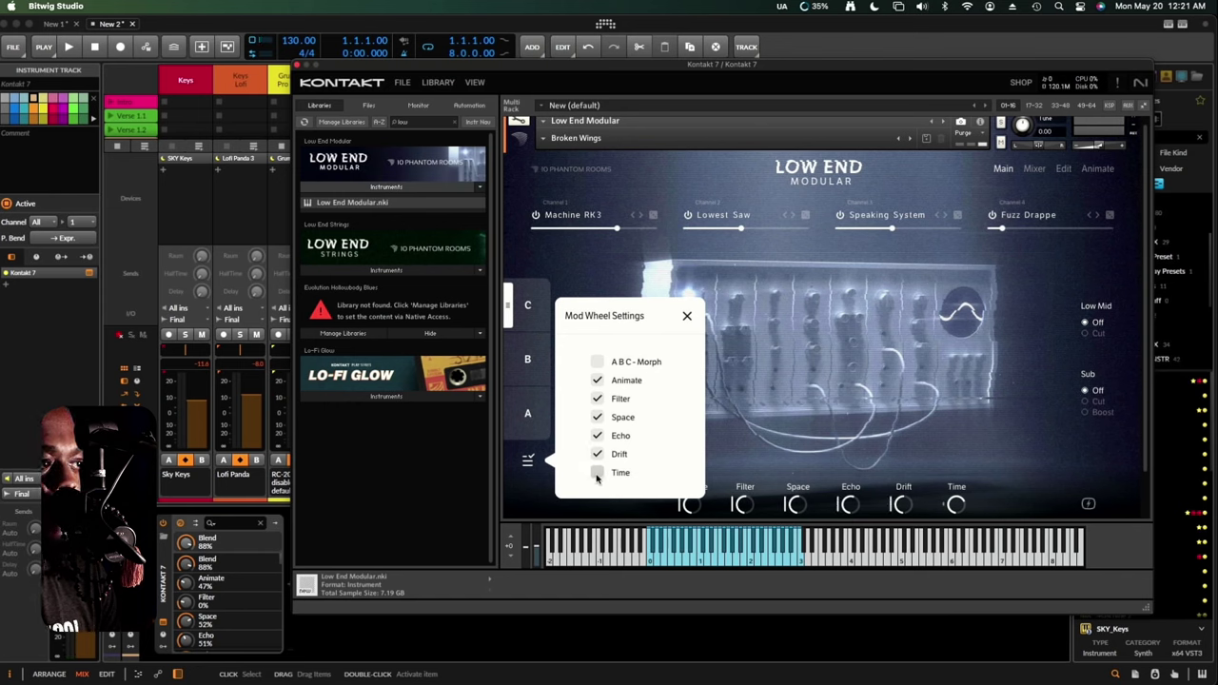
left_click(598, 473)
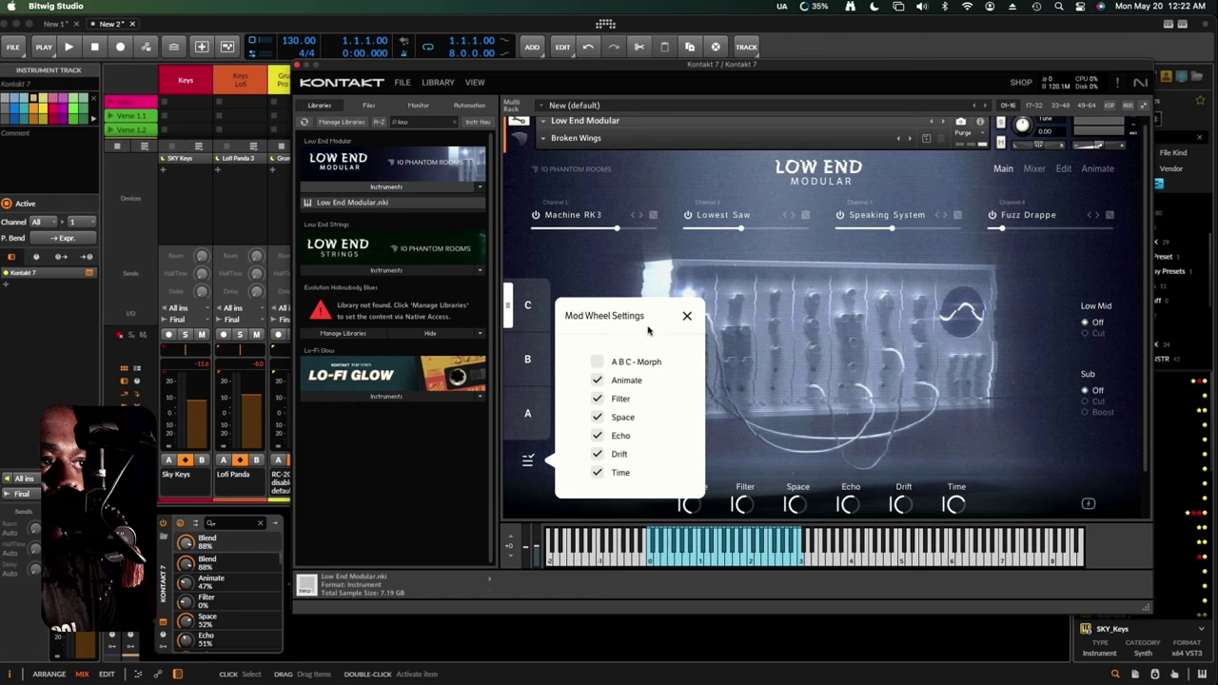
left_click(687, 318)
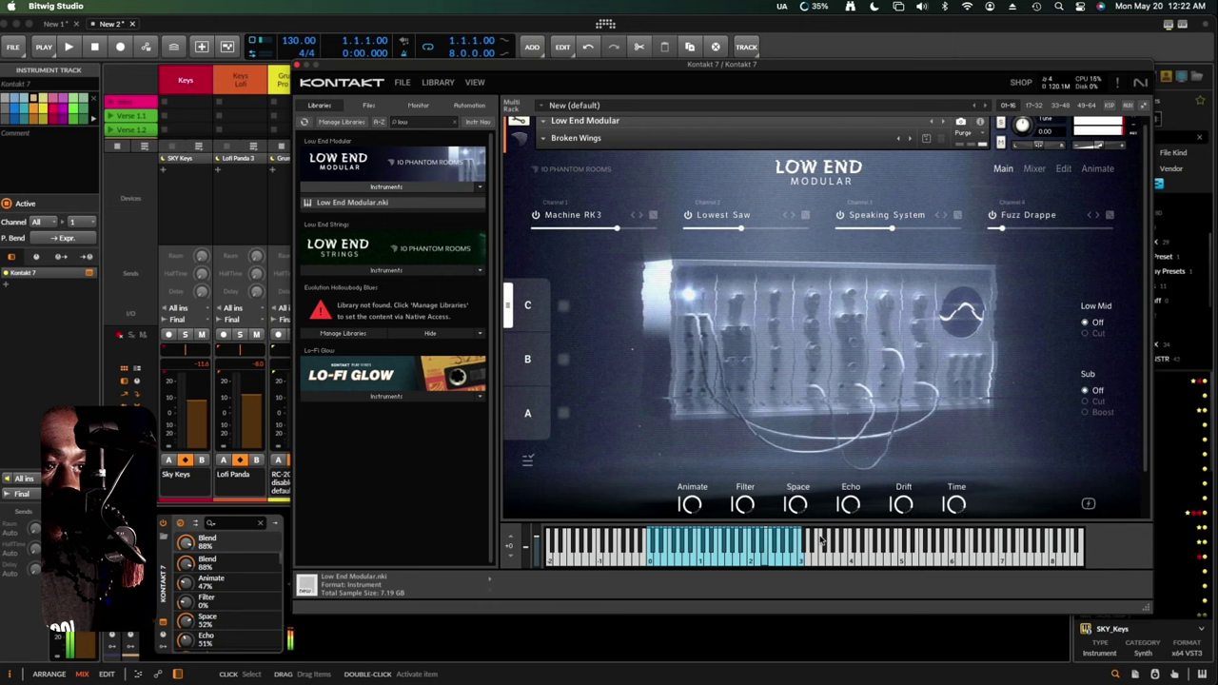
- Assign the mod wheel to A B C - Morph only, and close the mod wheel settings
left_click(892, 507)
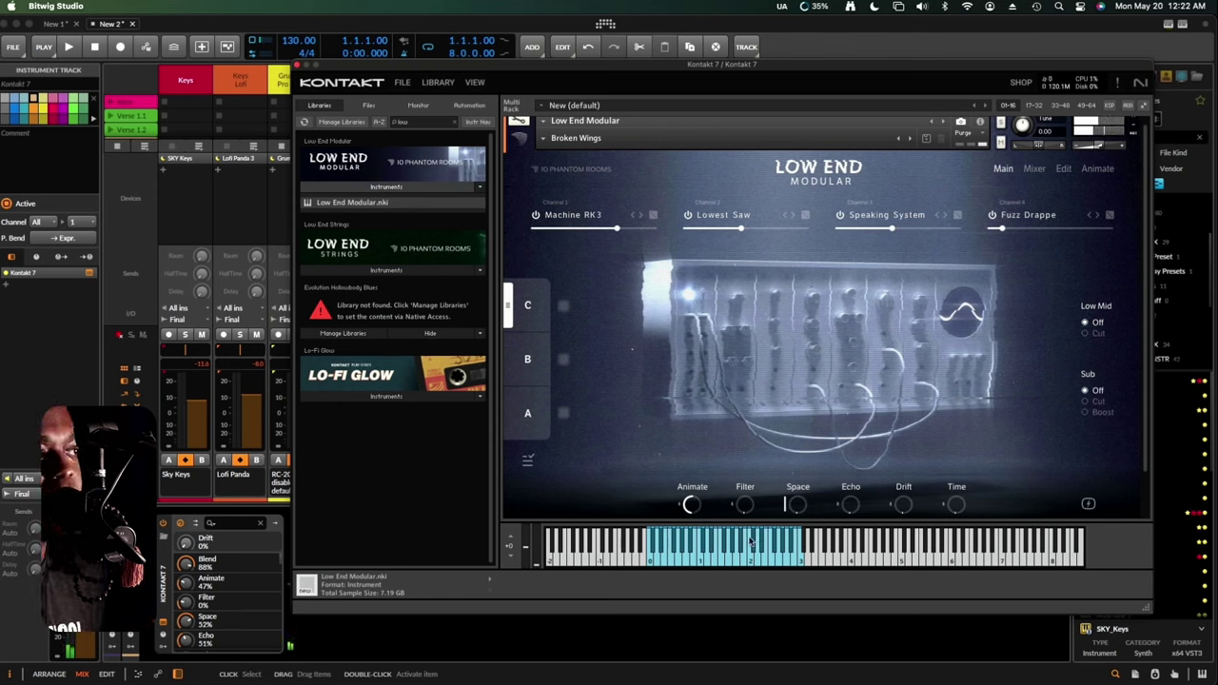
left_click(528, 461)
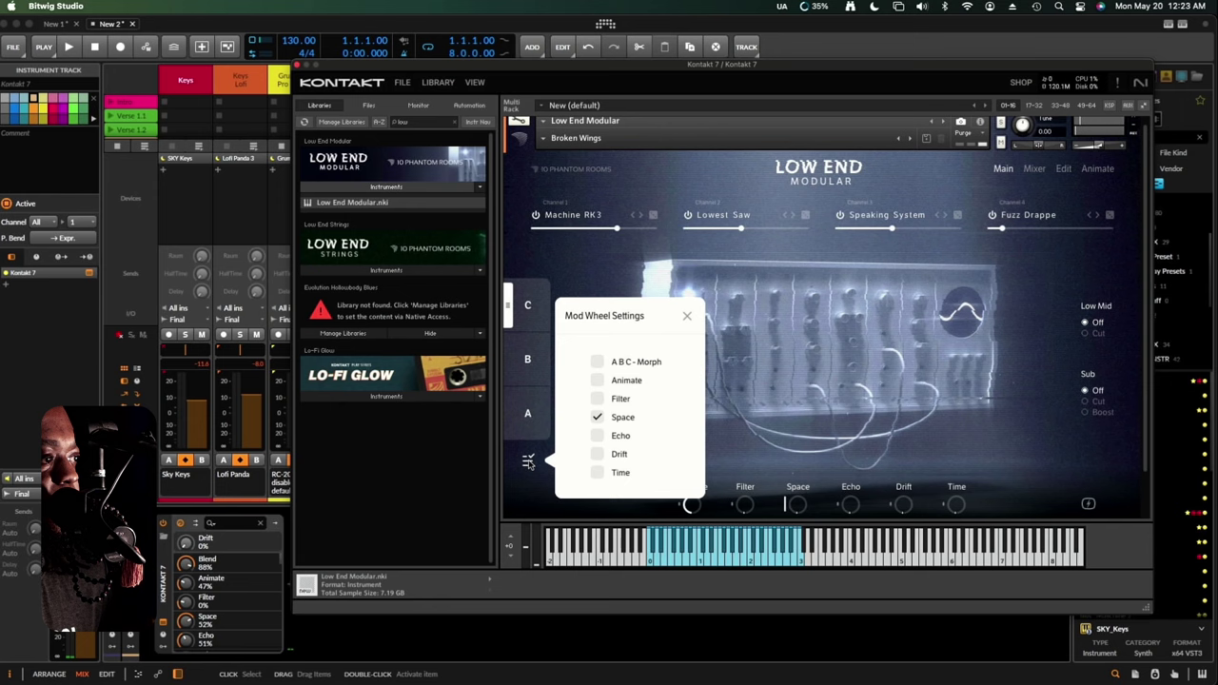
left_click(597, 362)
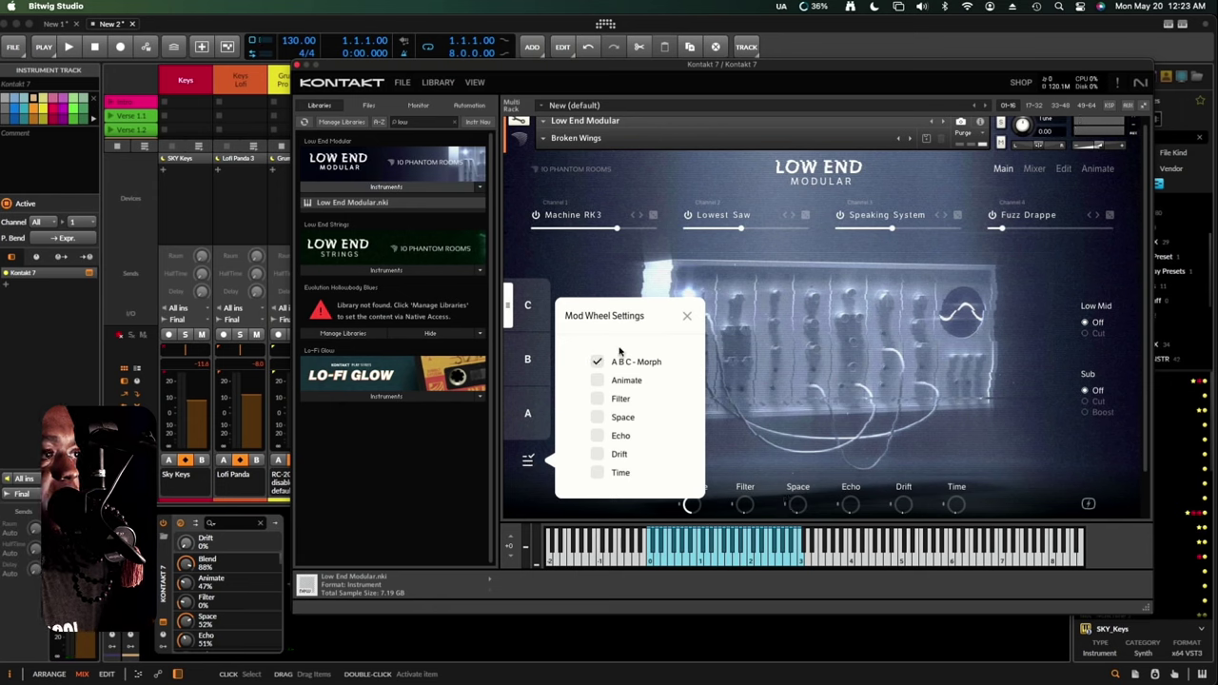
left_click(685, 317)
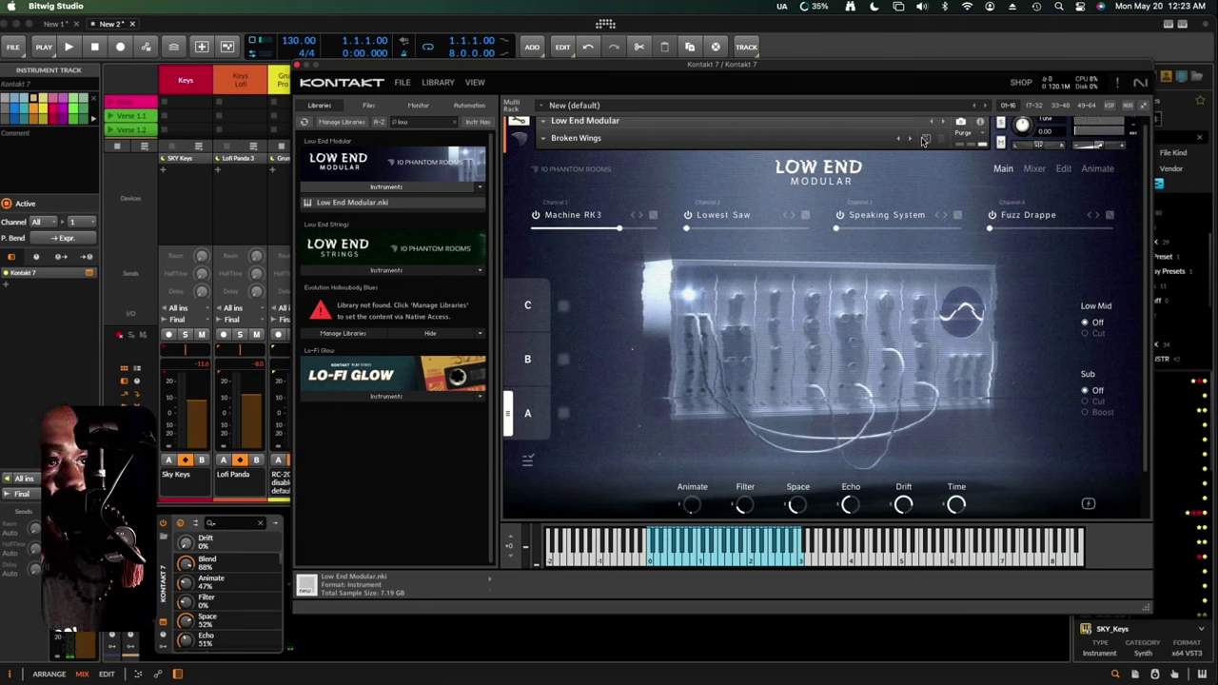
- Audition the next Leads presets in order: Chordal Modular, Coast Of The East, Dub Pluck and Fusion Koto
left_click(910, 139)
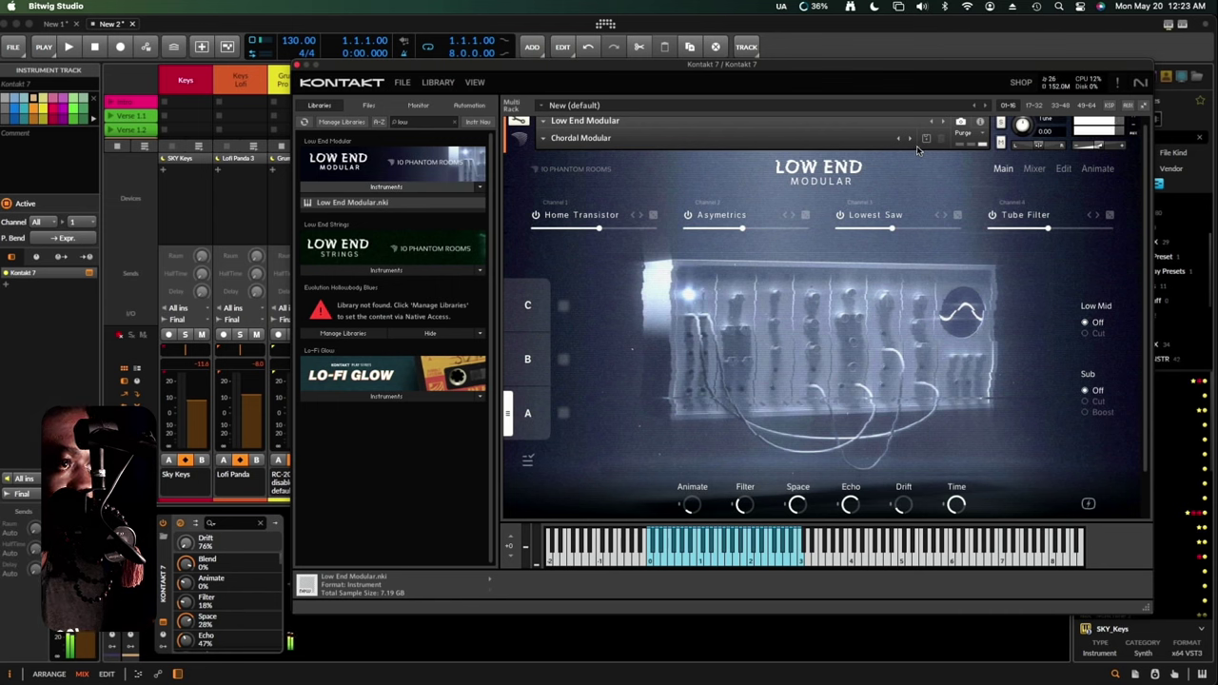
left_click(910, 139)
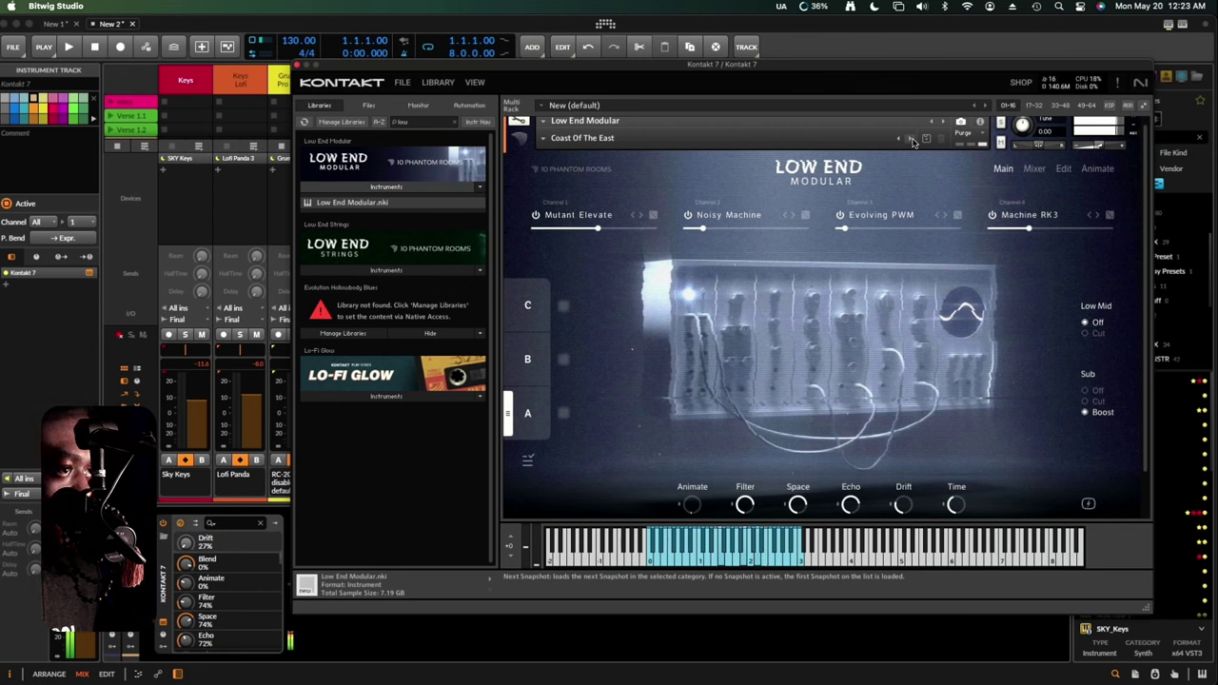
left_click(910, 139)
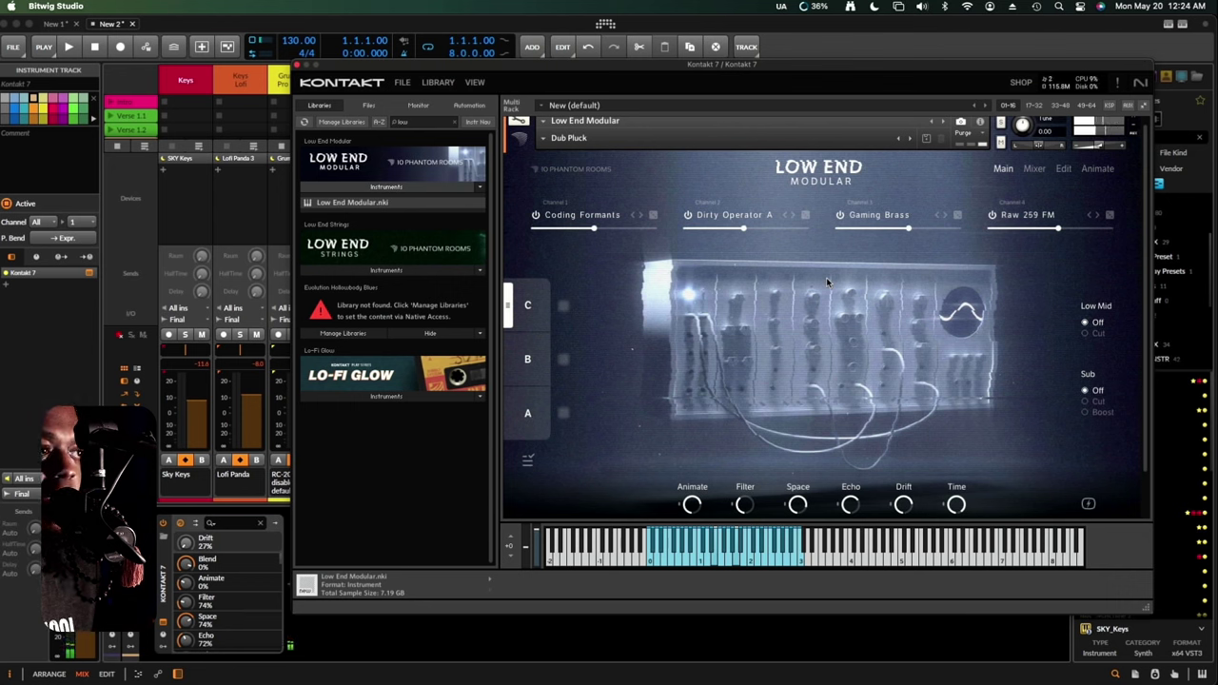
left_click(911, 138)
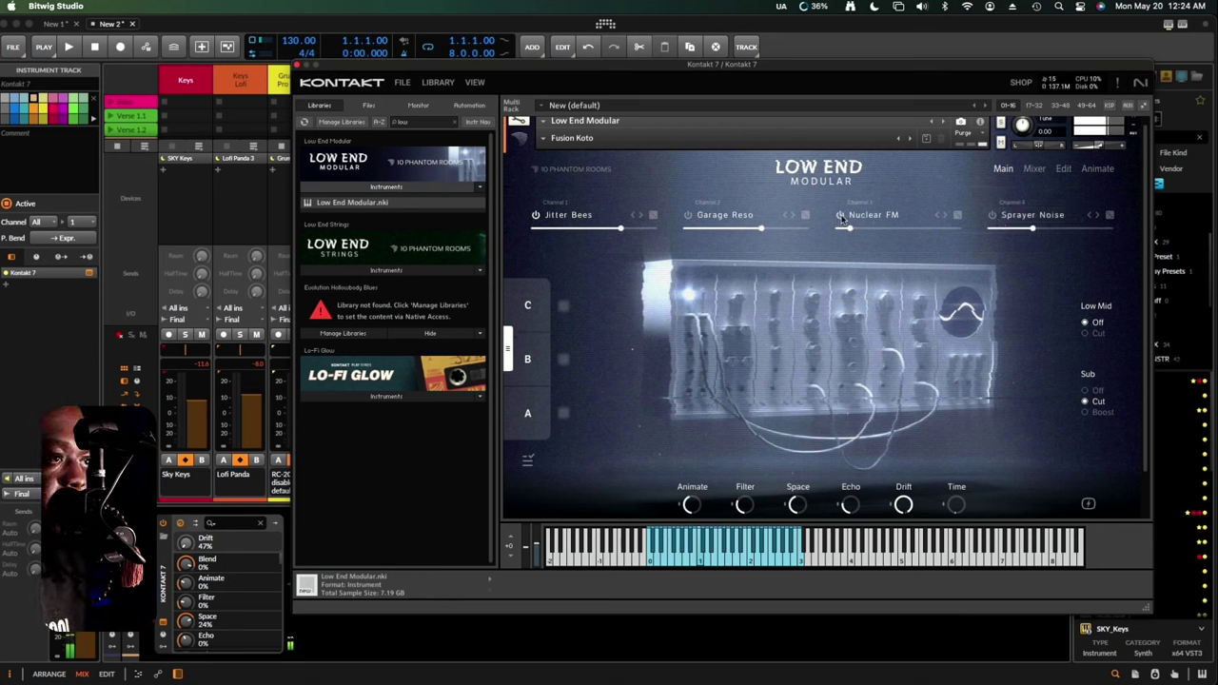
- Adjust the Channel 3 and Channel 2 levels of Fusion Koto, and advance through Icarus to the Keys Of 1973 preset
mouse_move(843, 227)
left_mouse_down()
mouse_move(897, 238)
mouse_move(845, 237)
left_mouse_up()
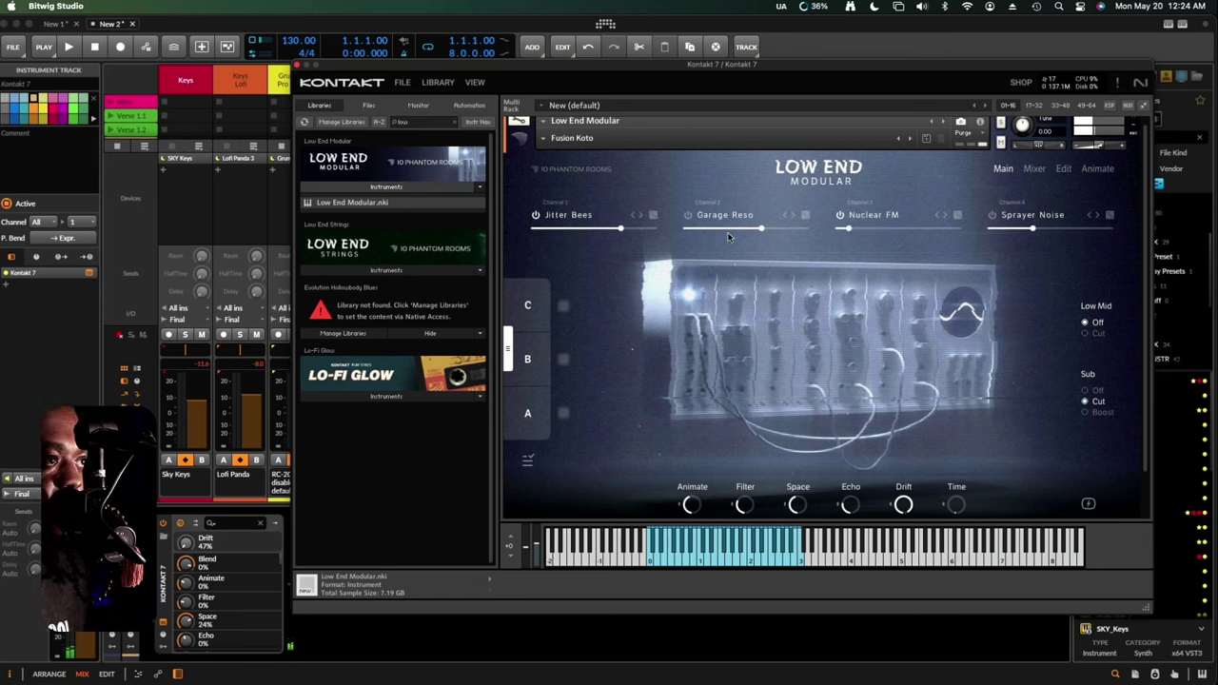
left_click_drag(758, 229, 778, 234)
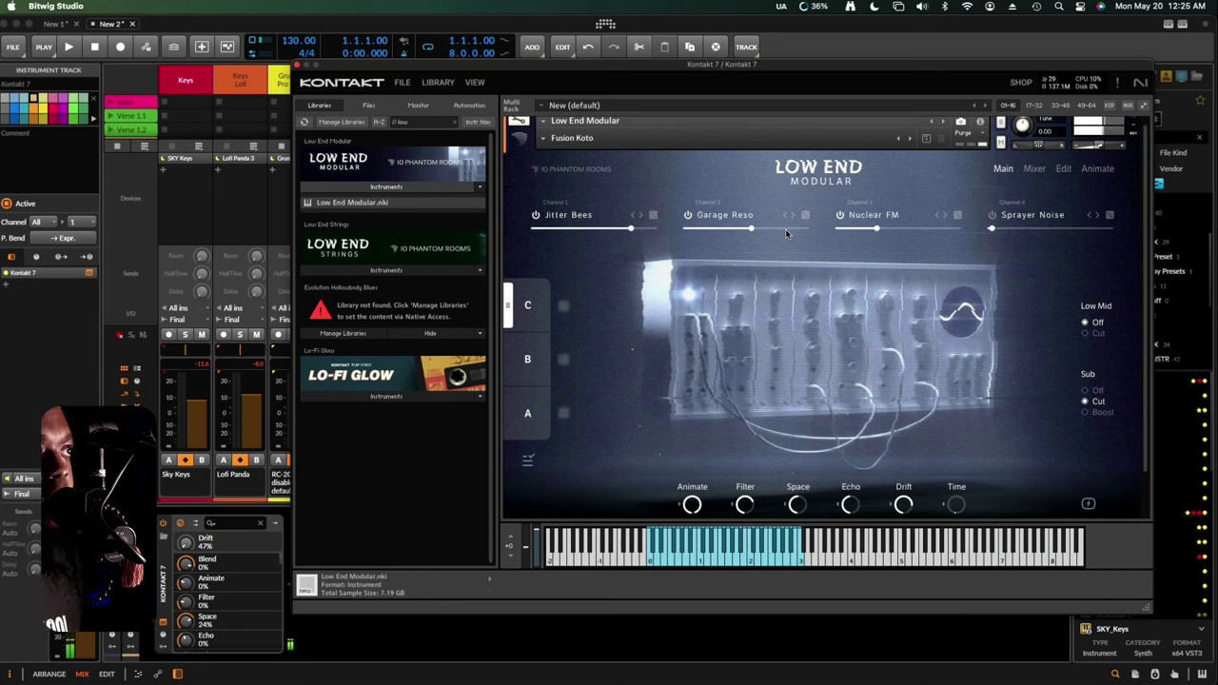
left_click(910, 139)
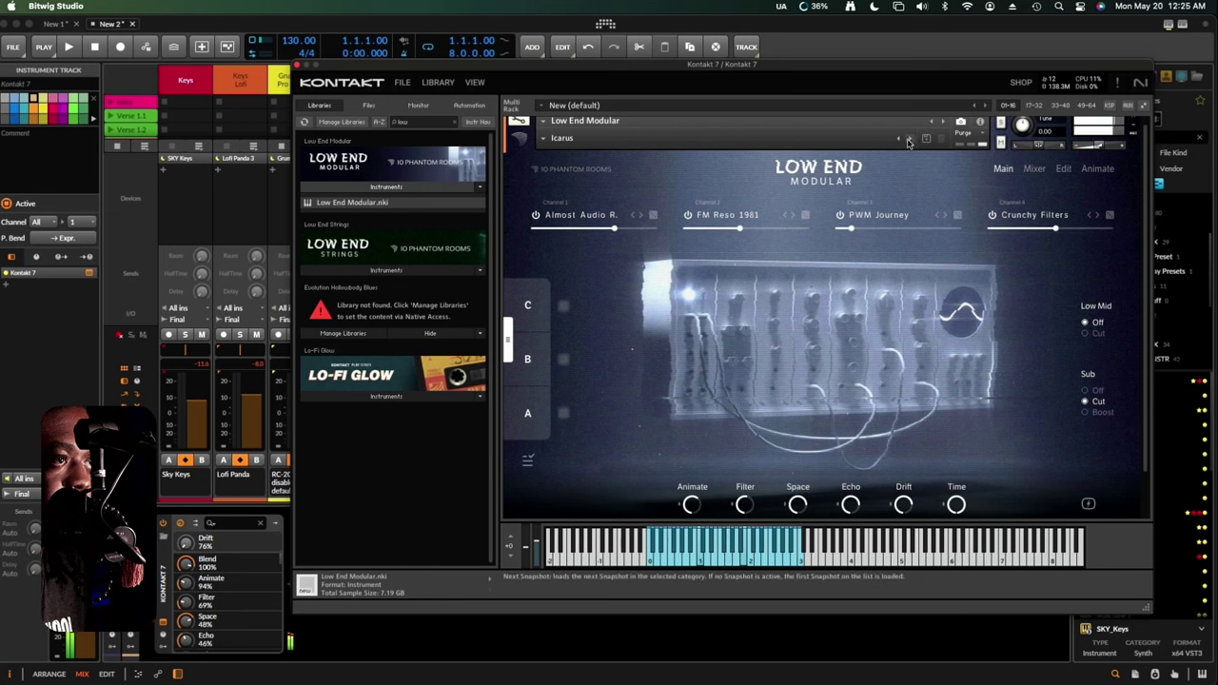
left_click(909, 141)
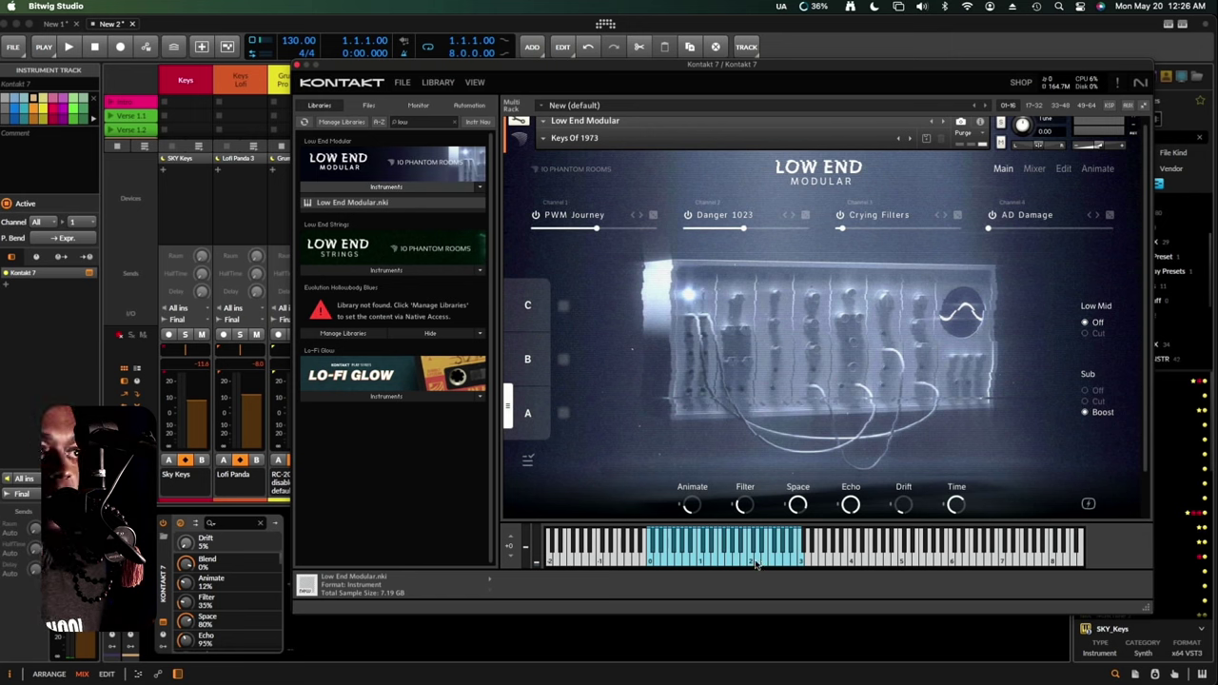
- Load CMI Sessions from the Basses category and advance through Clipping Shapes, Cloud Woofer and Dark Resonances to Deep Calculator
left_click(546, 141)
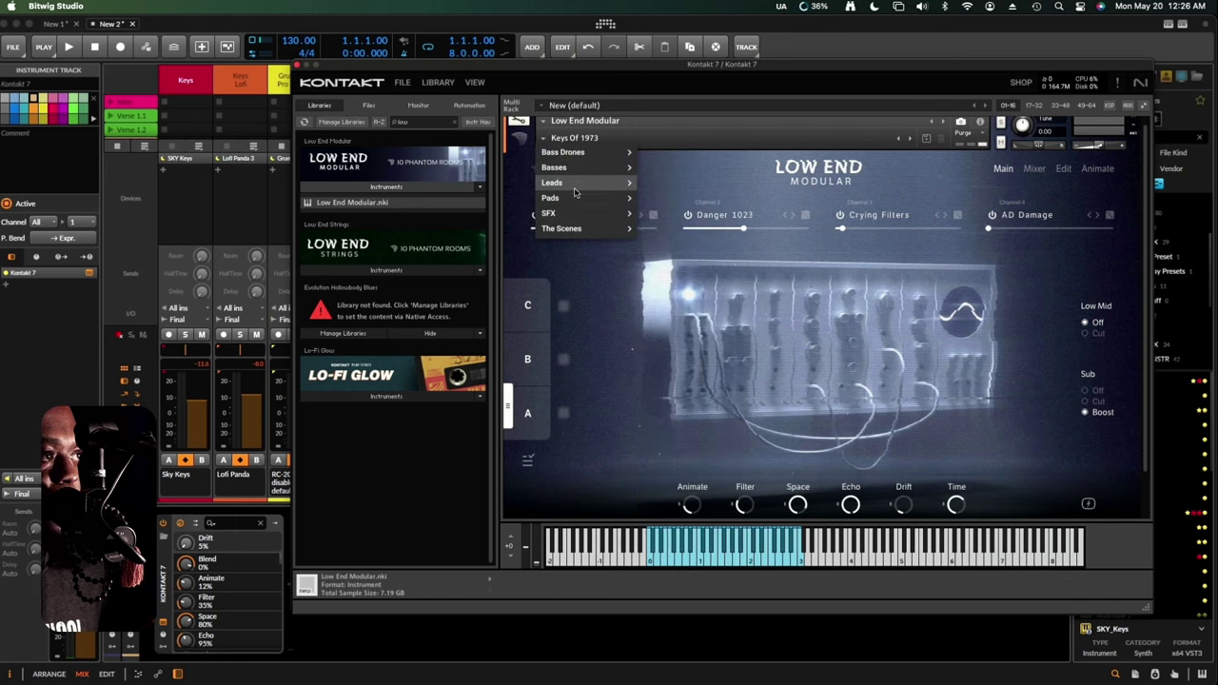
mouse_move(588, 173)
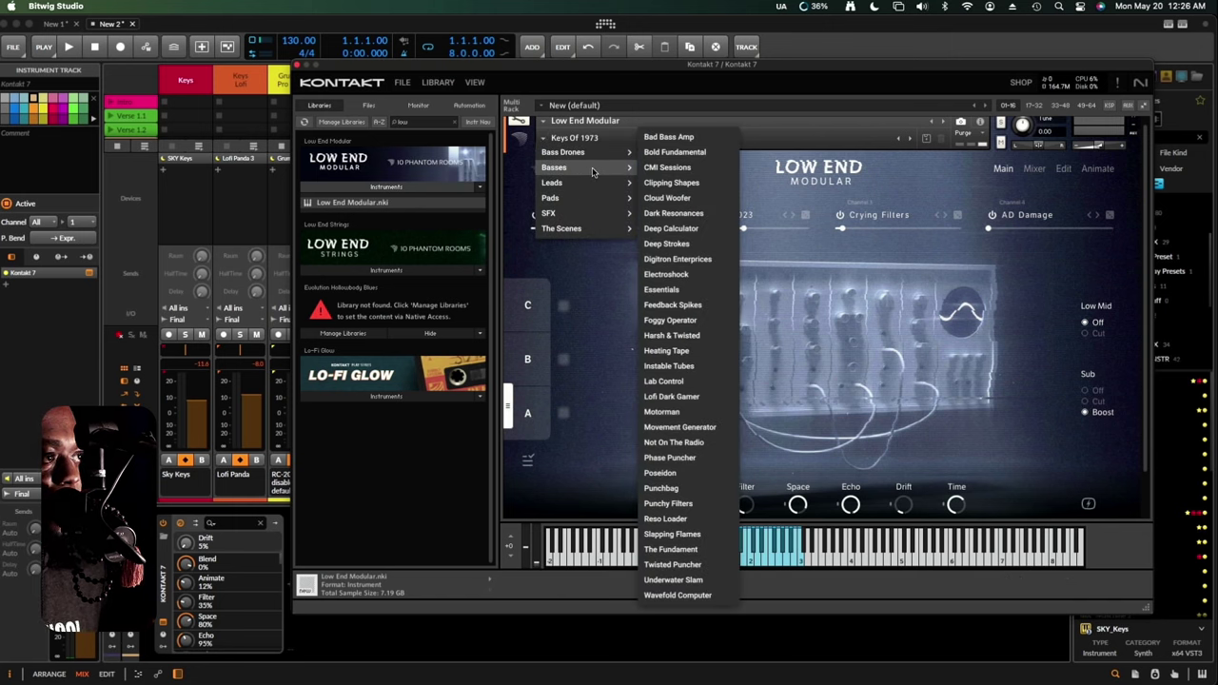
left_click(670, 169)
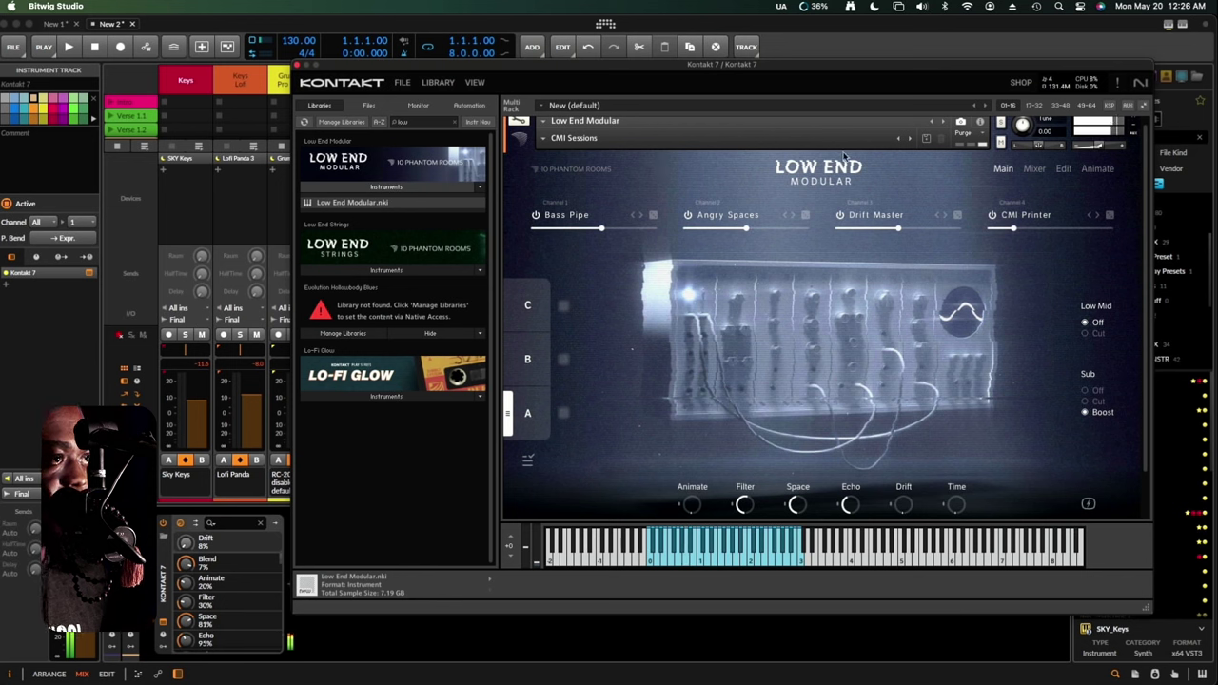
left_click(911, 140)
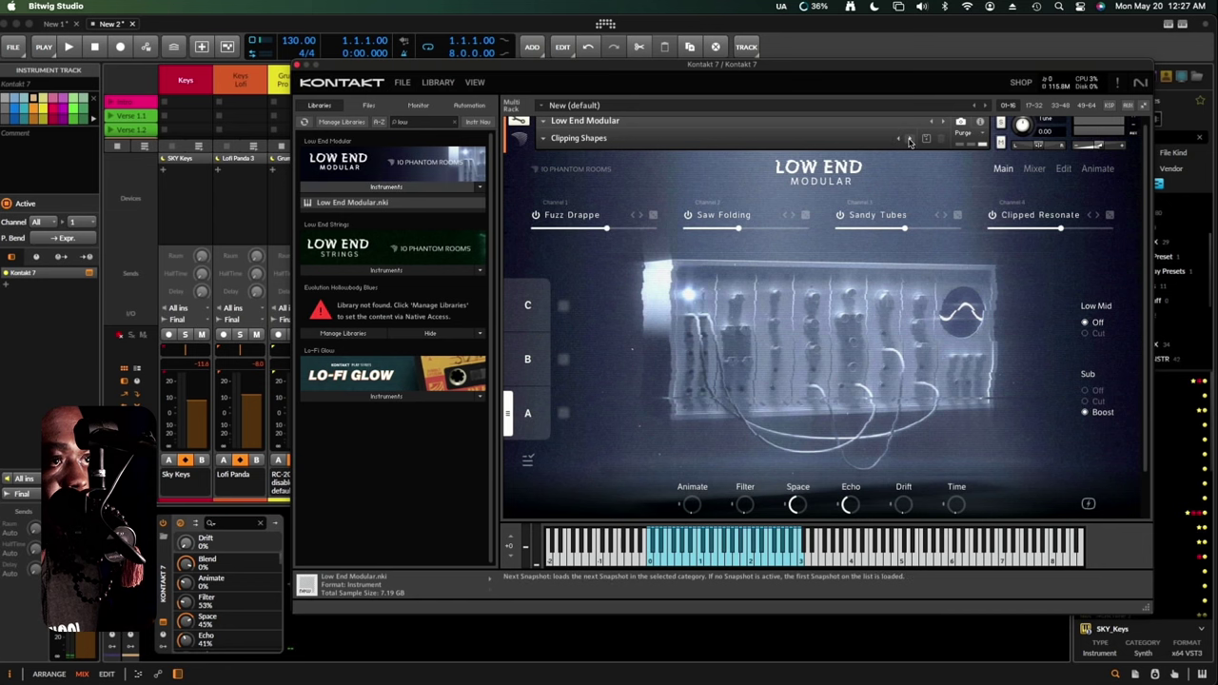
left_click(912, 139)
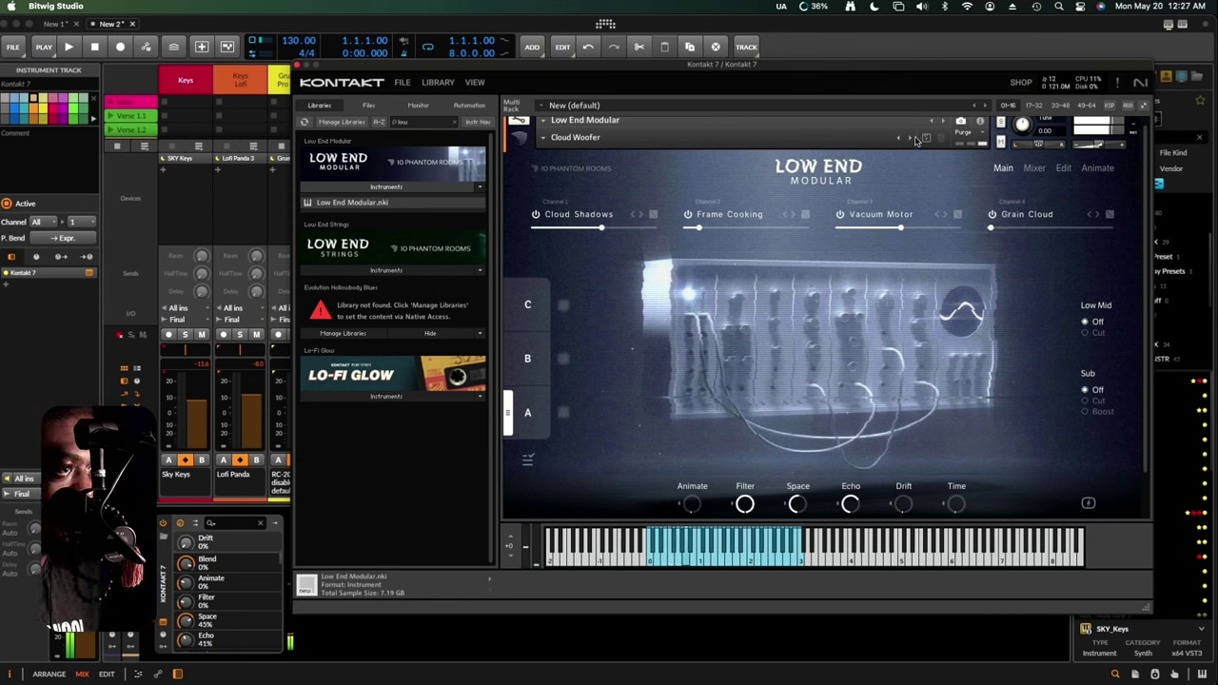
left_click(912, 139)
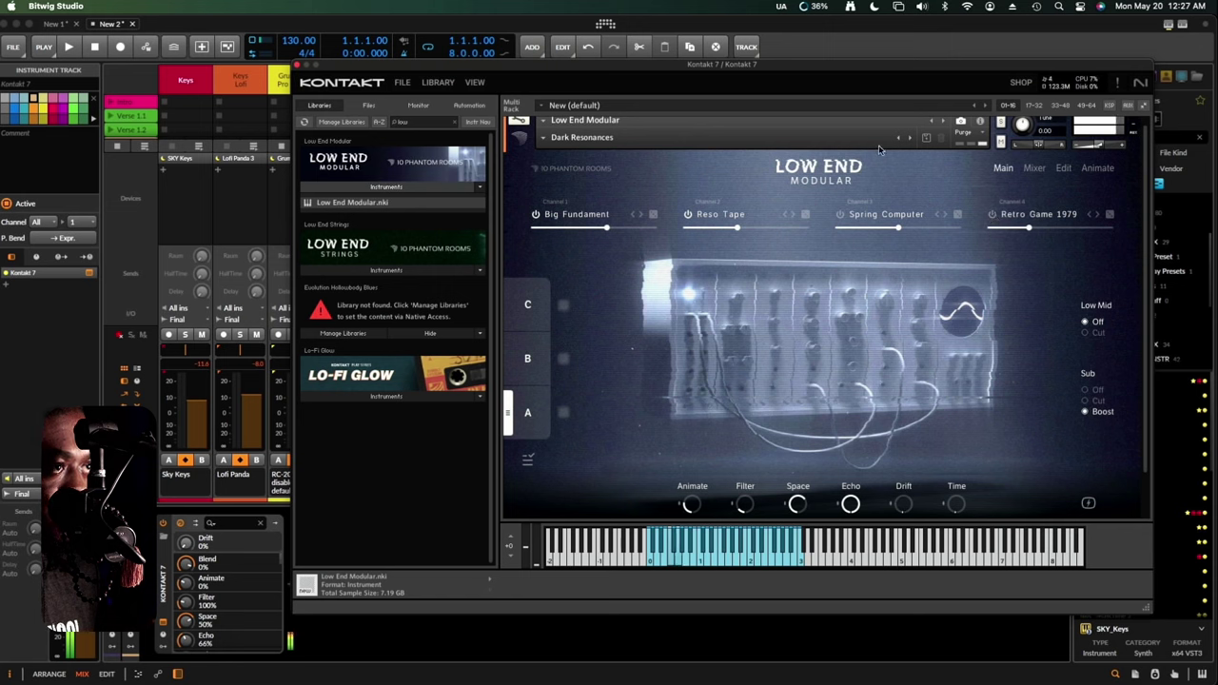
left_click(910, 140)
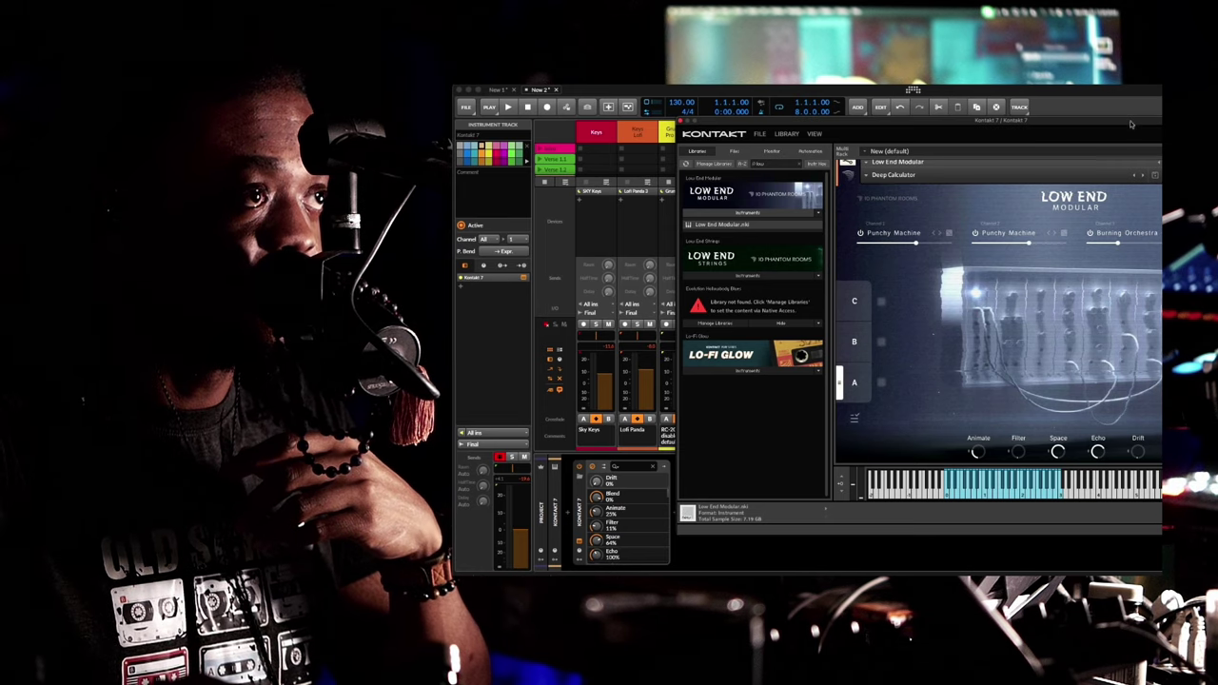
- Reposition the Kontakt window over the mixer so the whole instrument fits in view
double_click(966, 131)
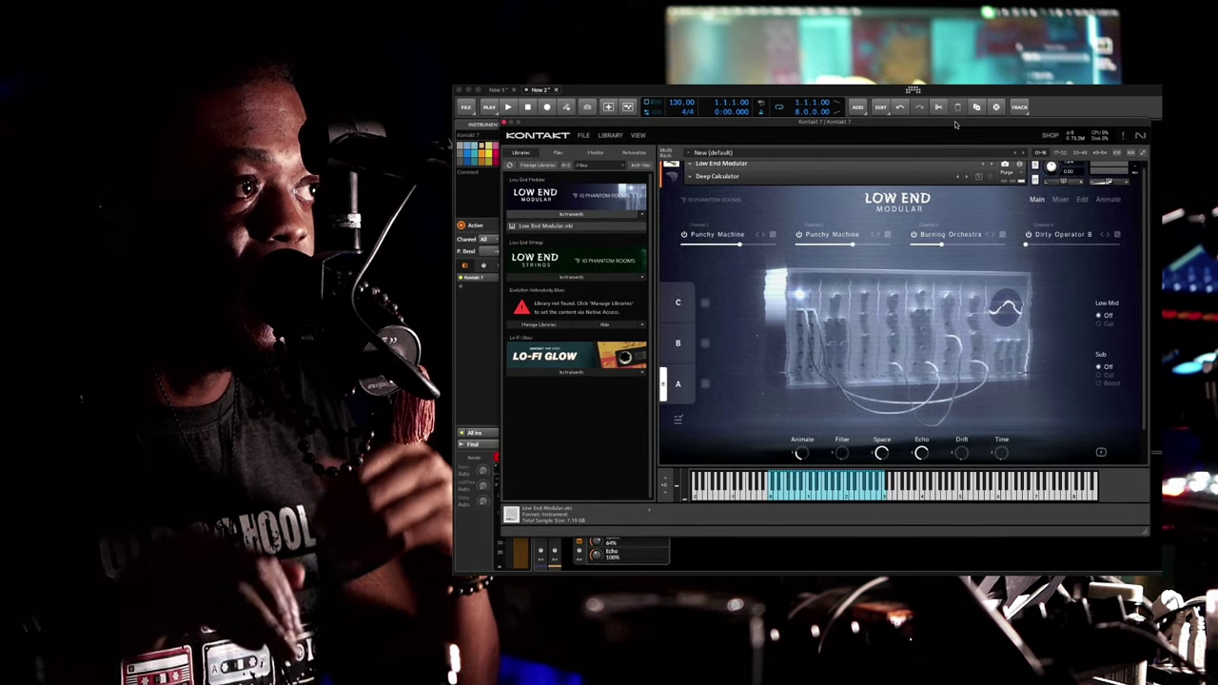